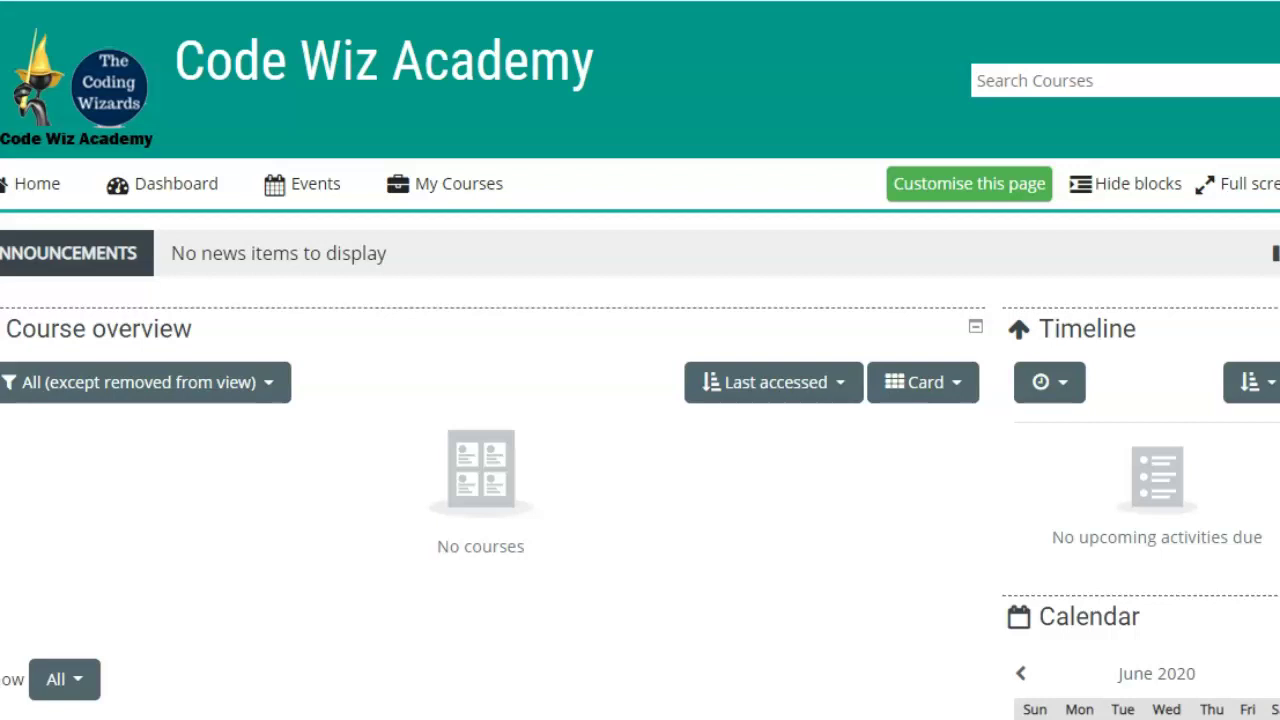
Open the plugin installation page within the Plugins section of the site administration.
scroll(1125, 600, down, 7)
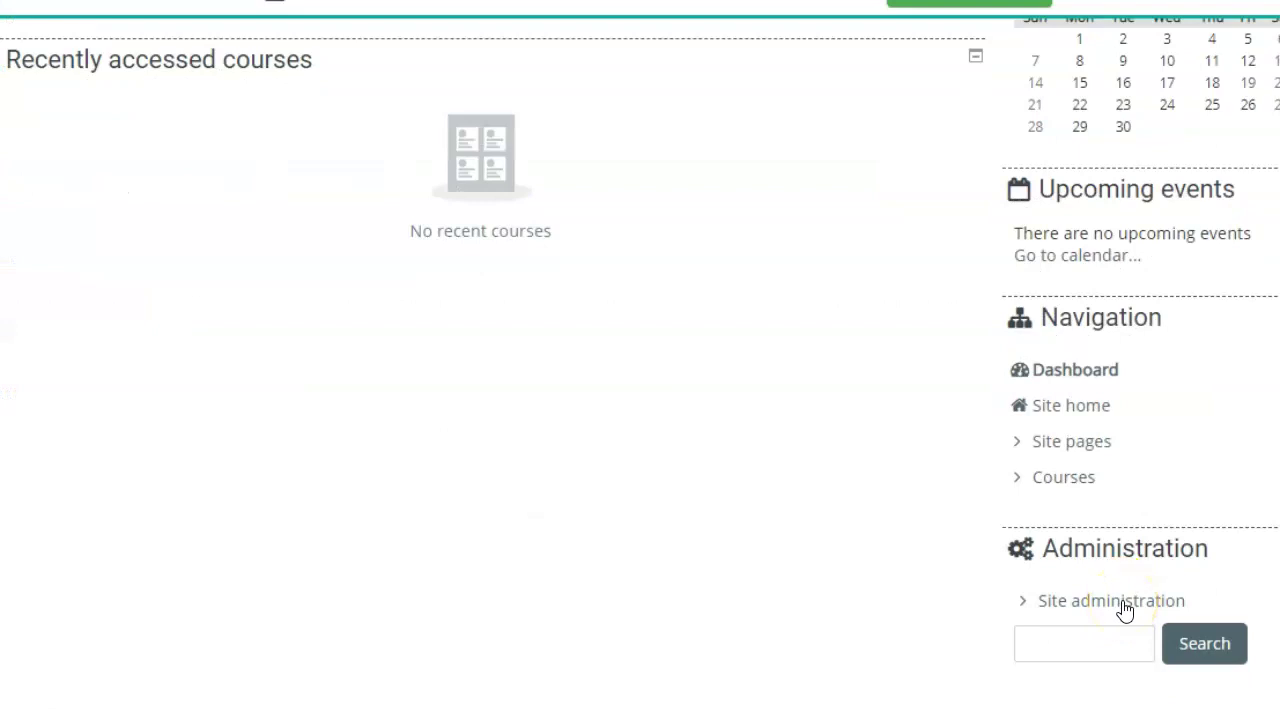
click(1124, 604)
scroll(1124, 604, down, 4)
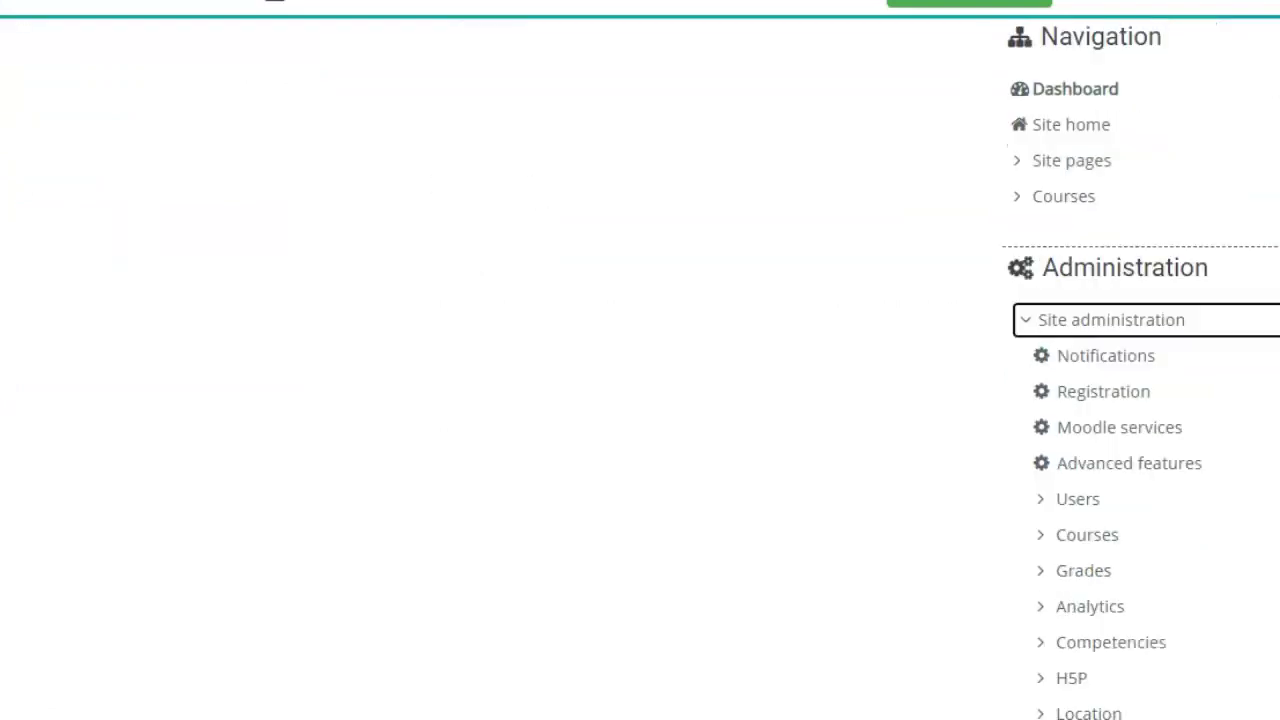
scroll(1097, 594, down, 3)
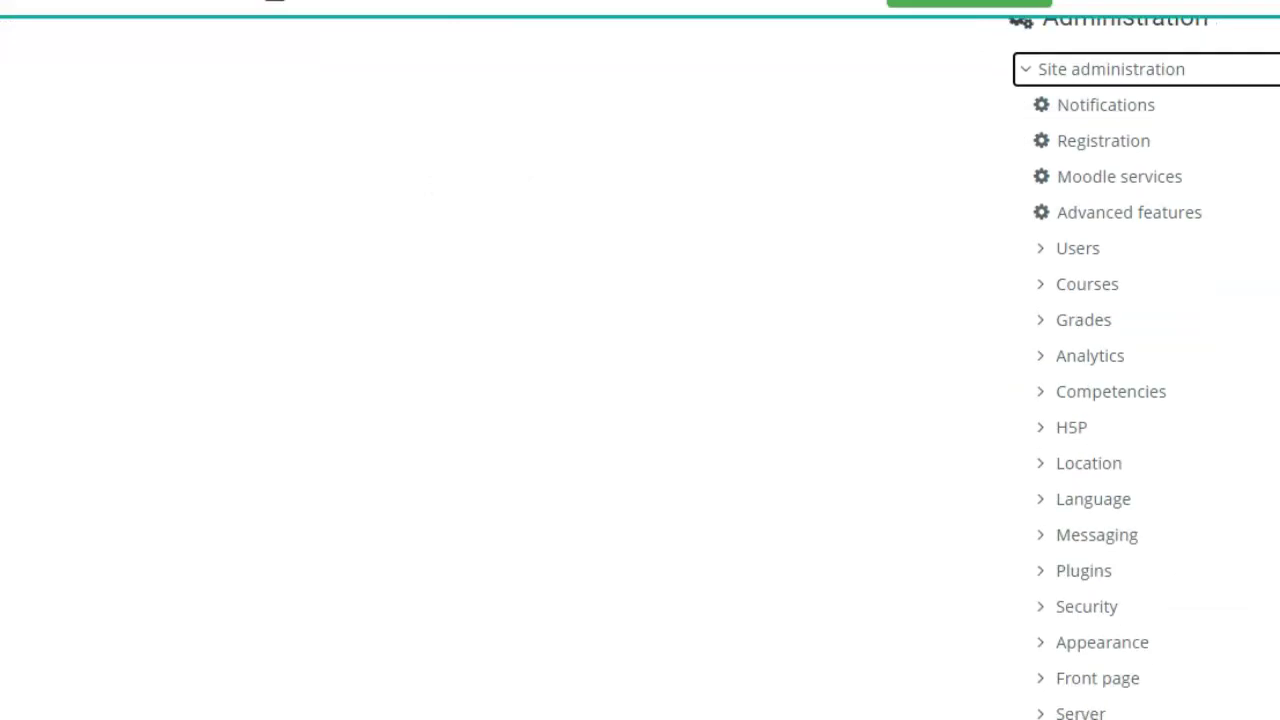
click(1089, 573)
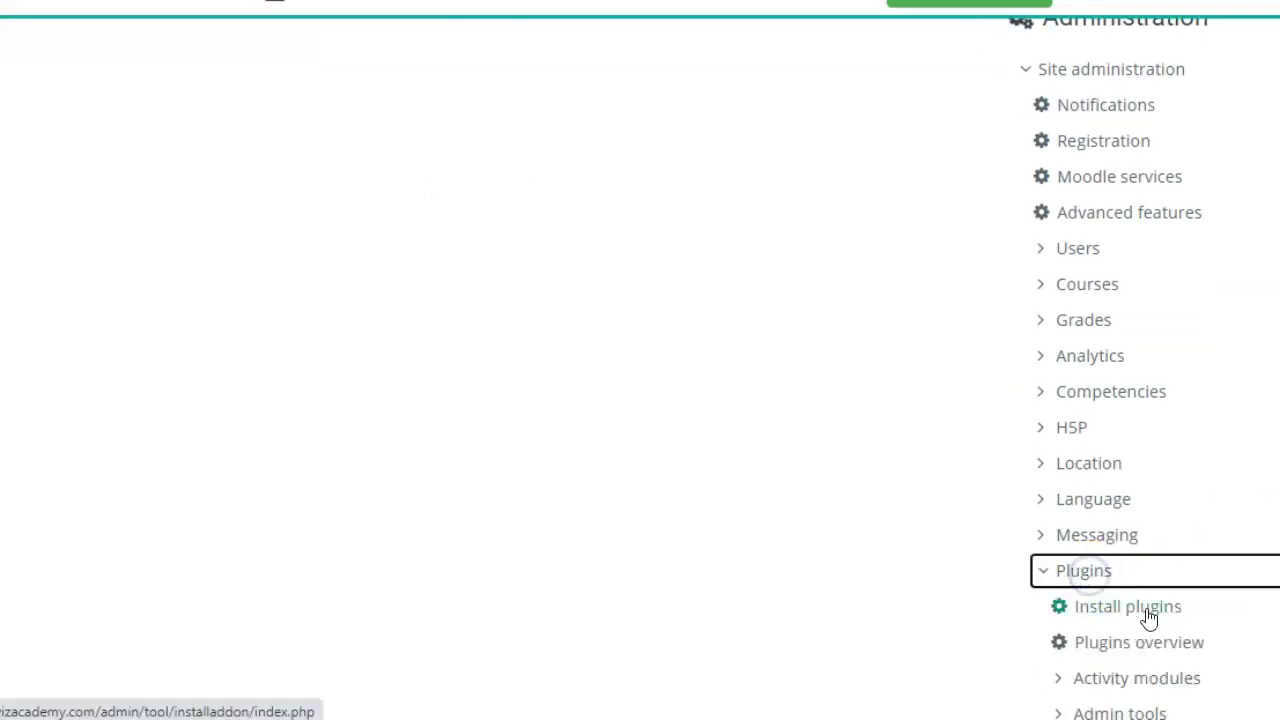
scroll(1100, 500, down, 2)
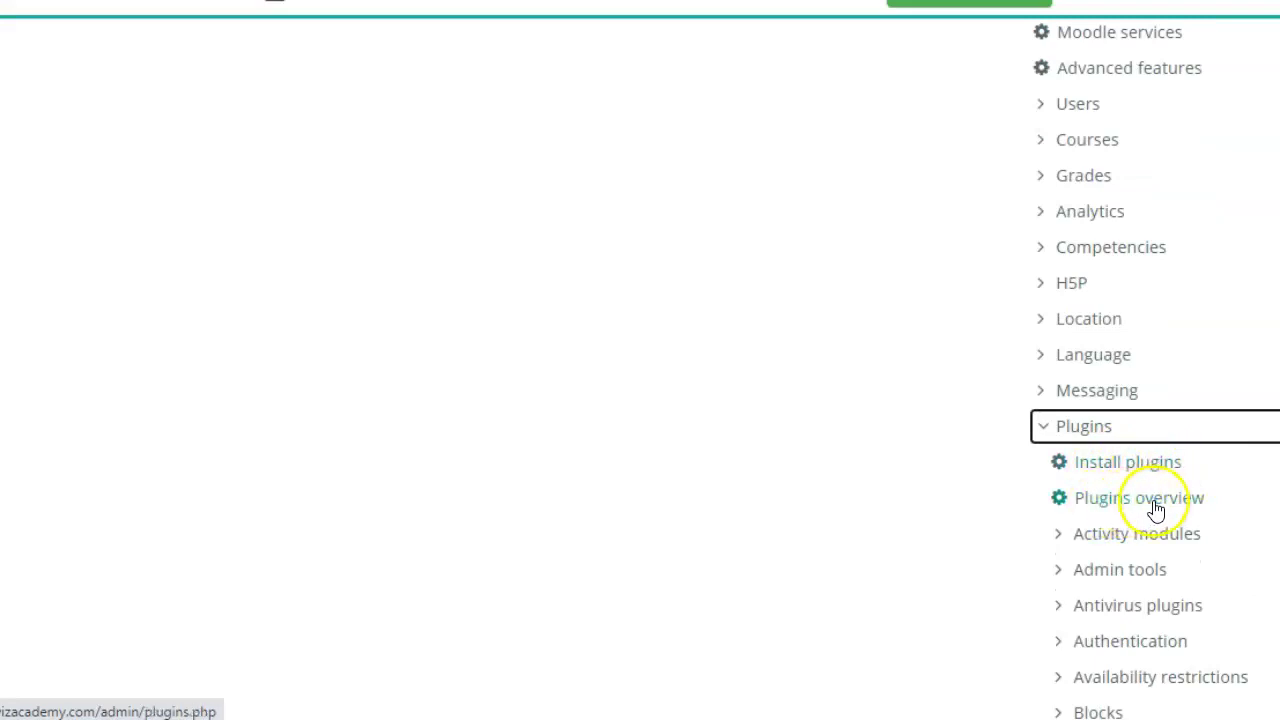
click(1104, 474)
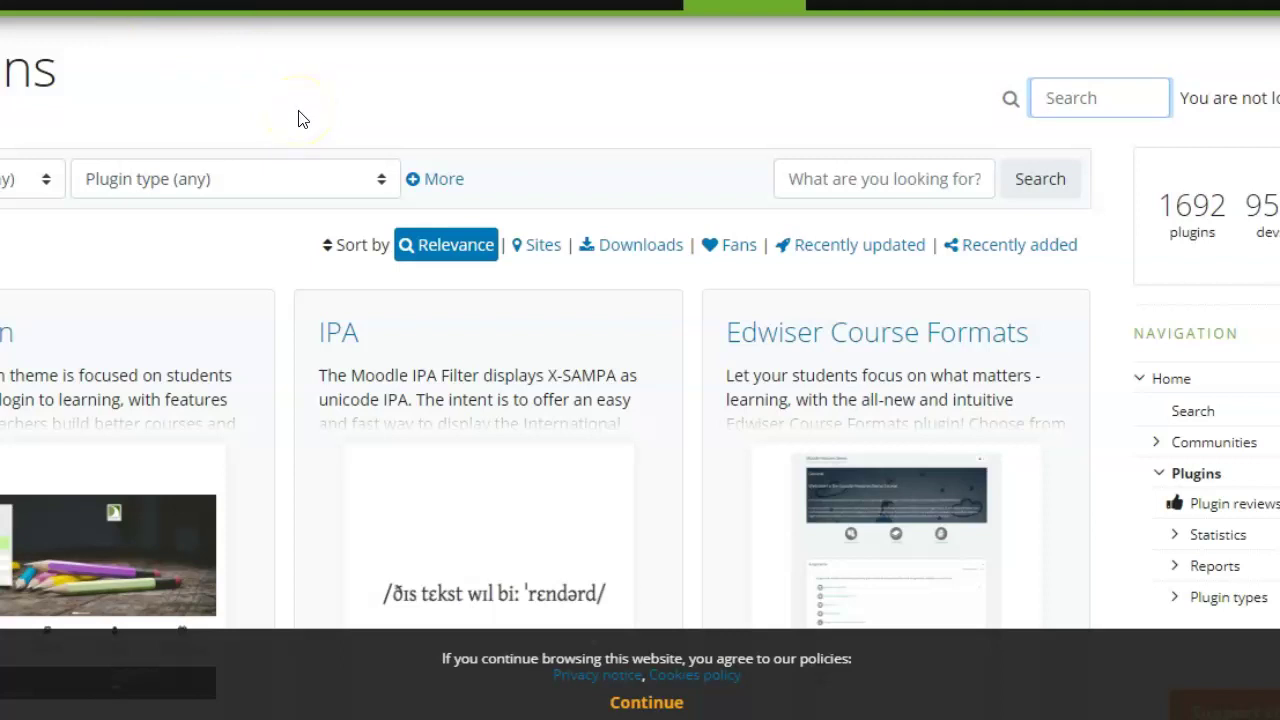
Enter h5p as the plugins directory search term and filter the plugins by the Content purpose.
click(913, 181)
text(h5p)
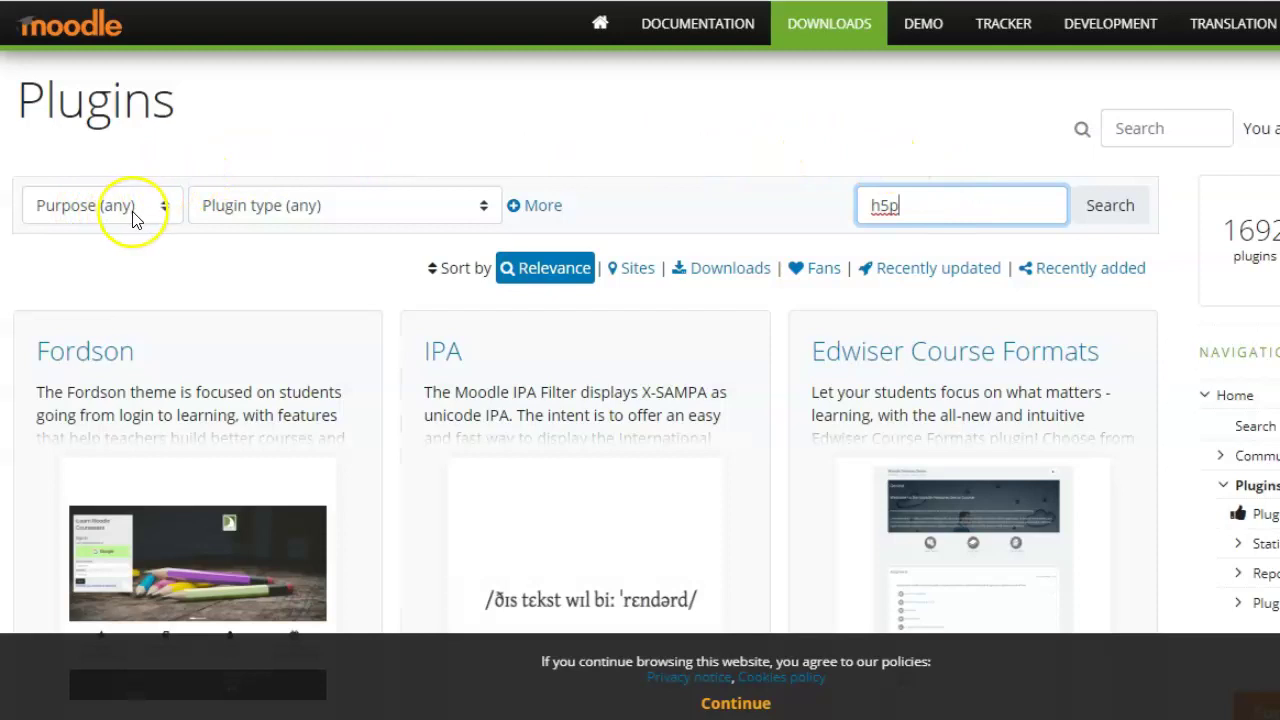
click(167, 210)
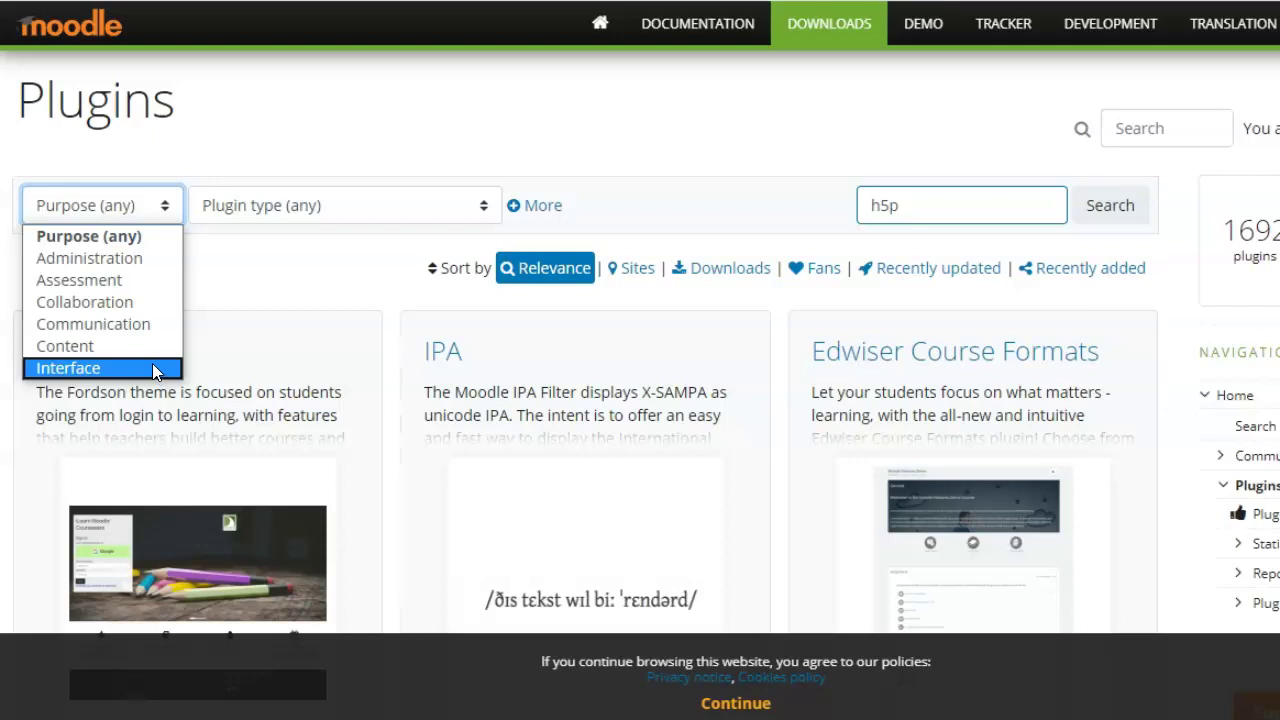
click(120, 328)
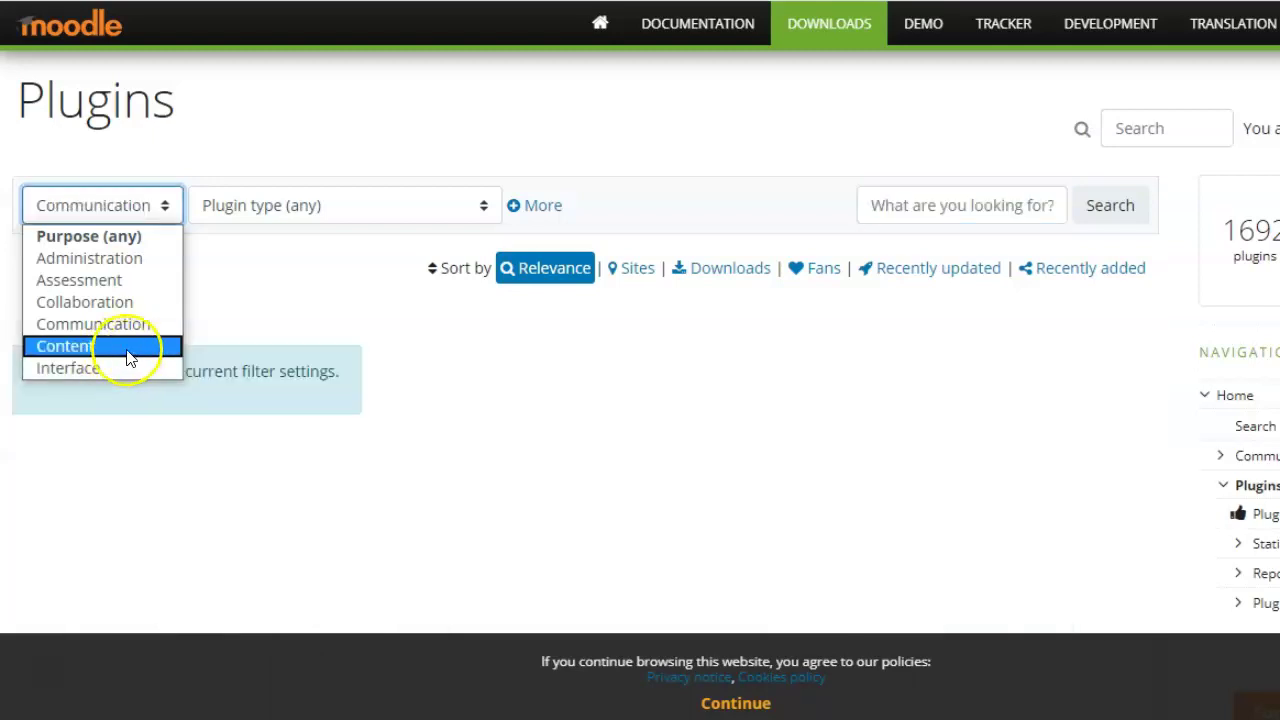
click(128, 348)
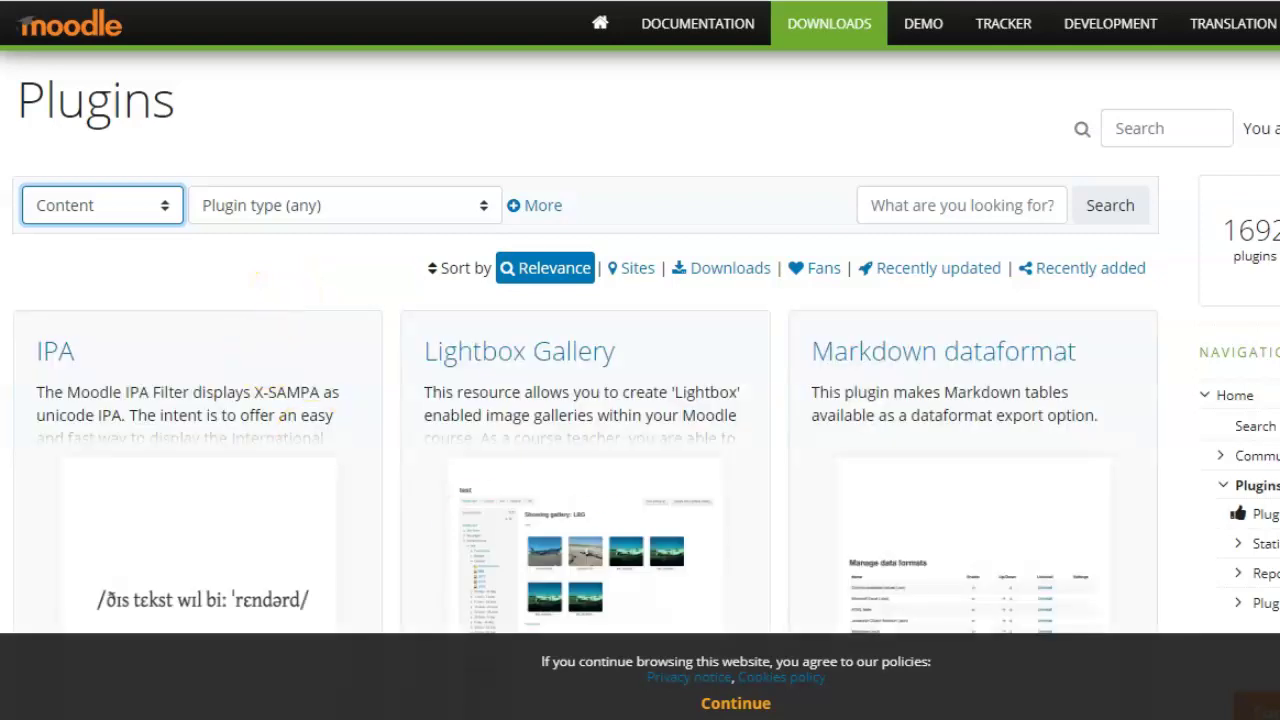
Browse the content plugins listed in the Moodle plugins directory.
scroll(640, 380, down, 2)
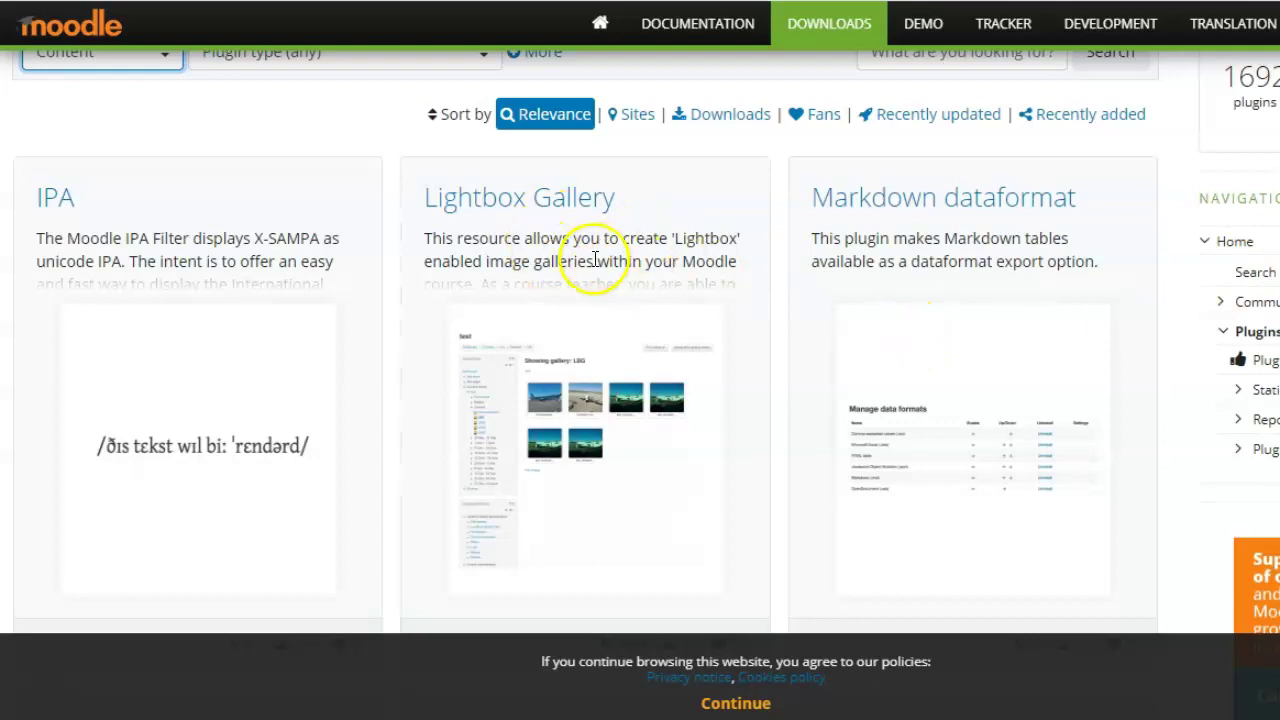
scroll(1171, 271, down, 5)
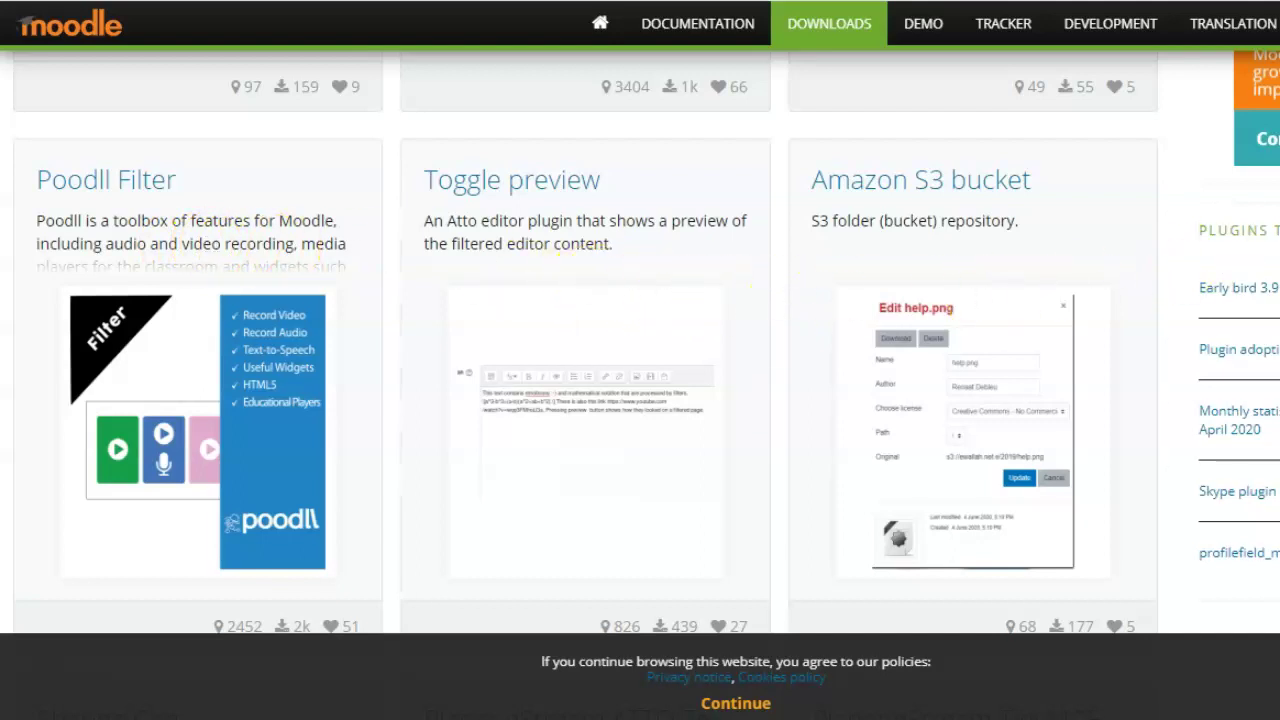
scroll(585, 340, down, 5)
scroll(585, 340, down, 1)
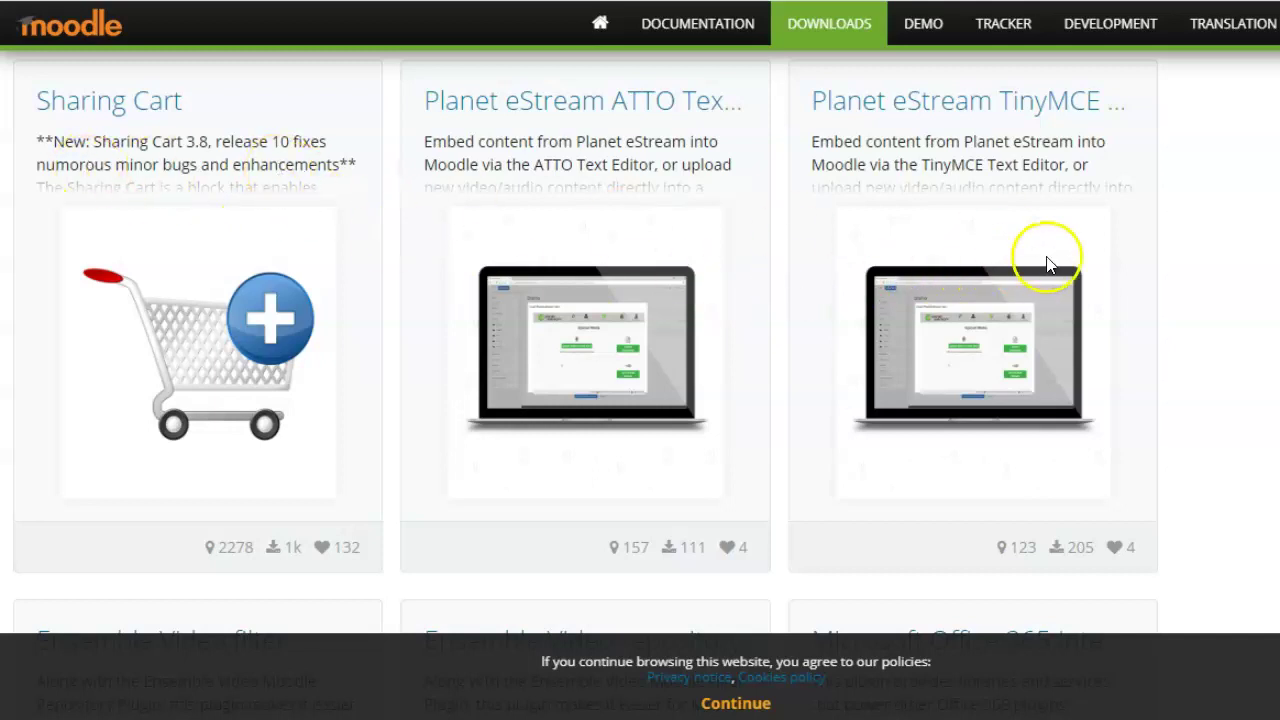
scroll(915, 280, down, 10)
scroll(577, 270, down, 5)
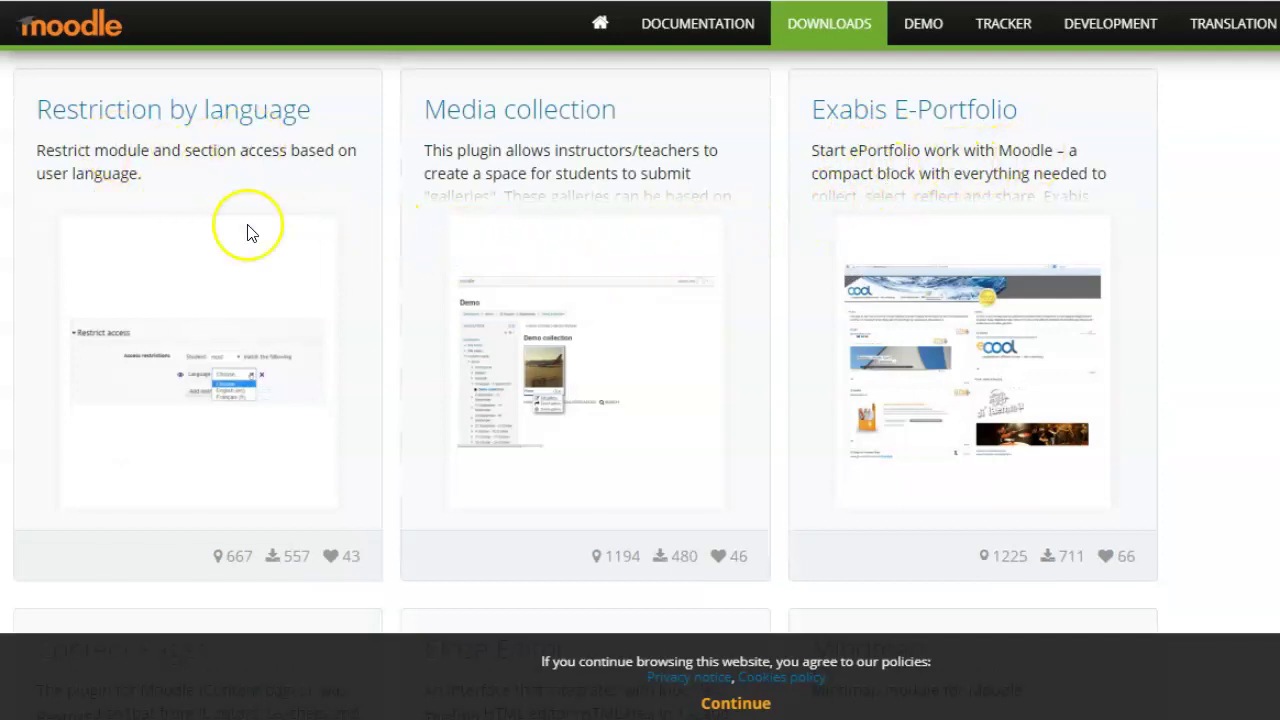
scroll(585, 346, down, 5)
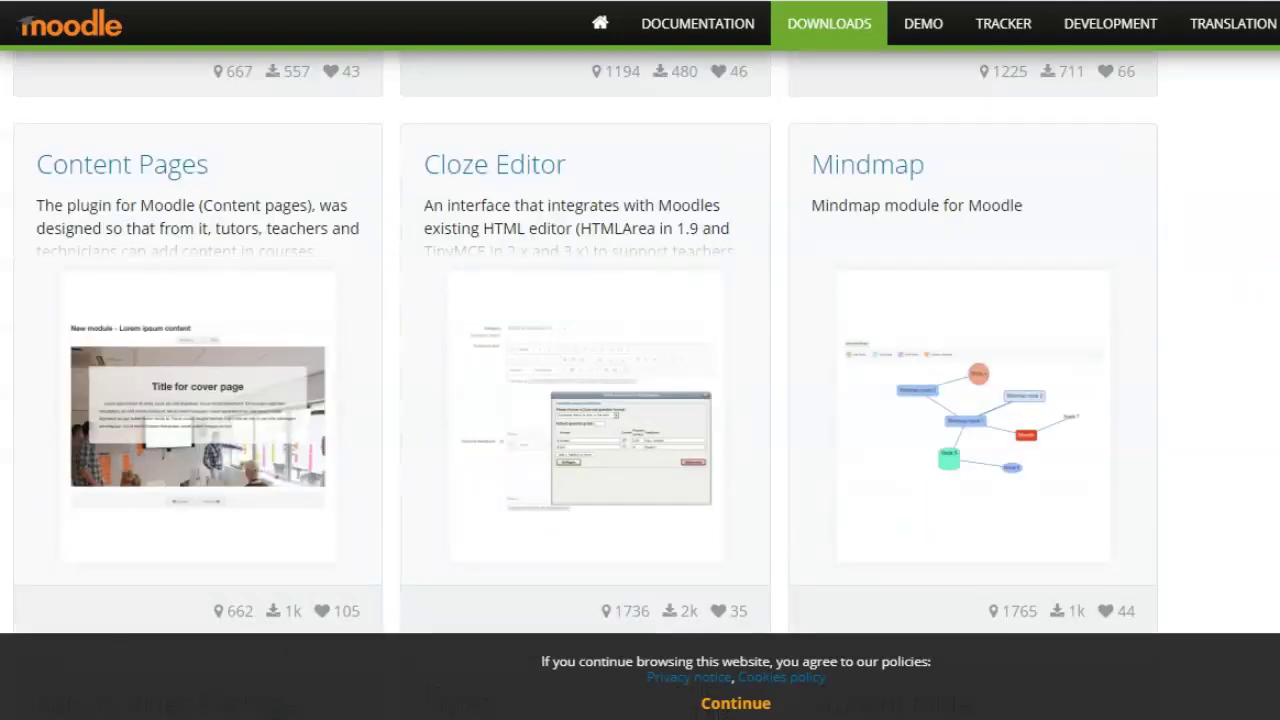
scroll(651, 183, up, 5)
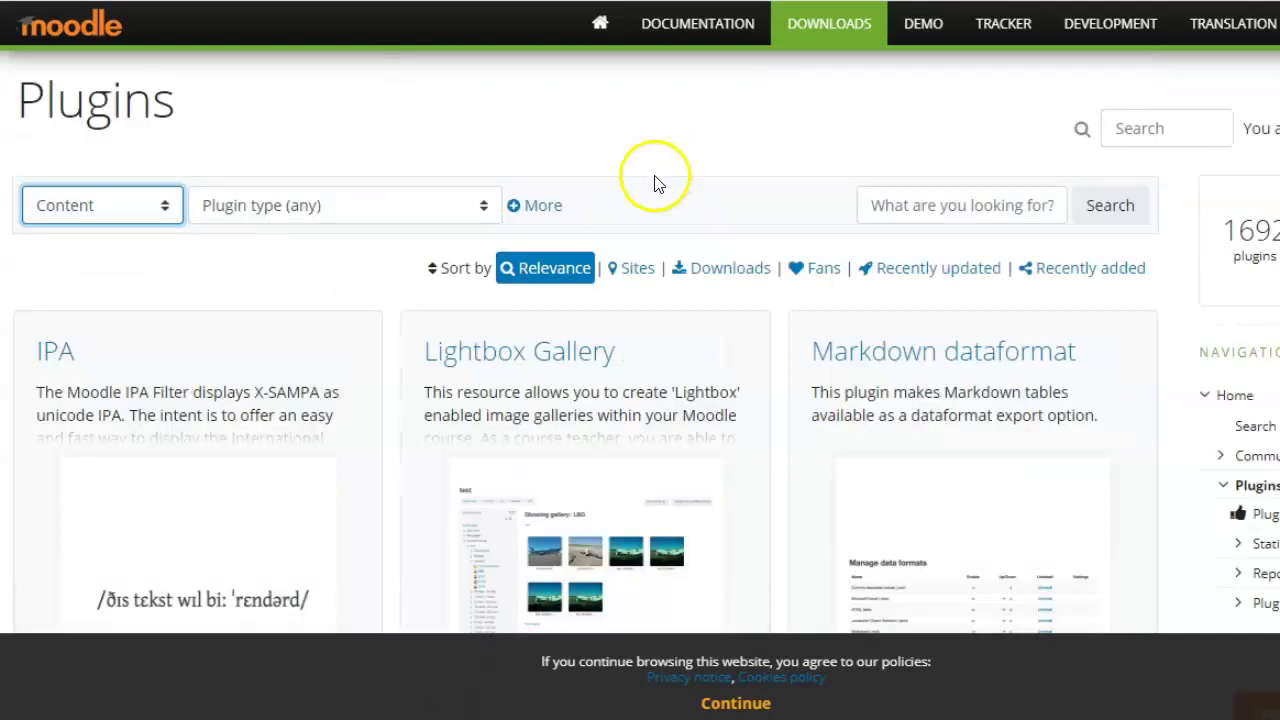
Search the content plugins for h5p and open the Interactive Content – H5P plugin page.
click(925, 207)
text(h5p)
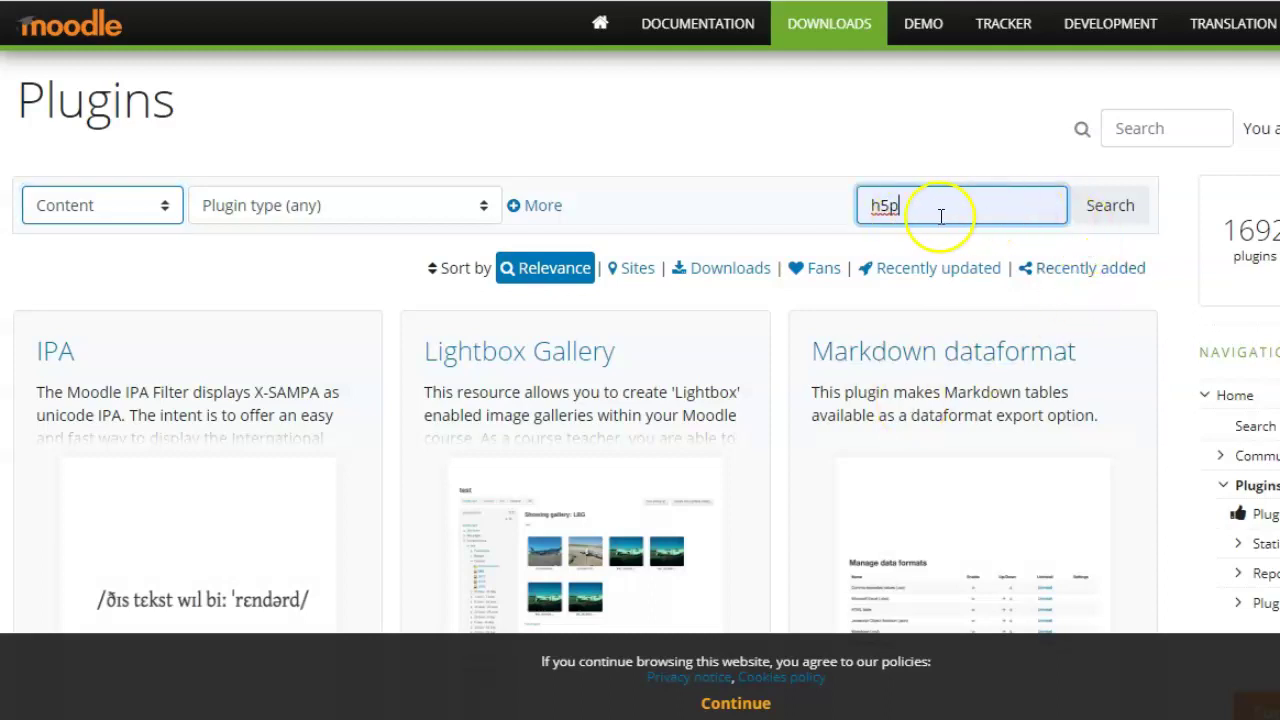
click(1110, 210)
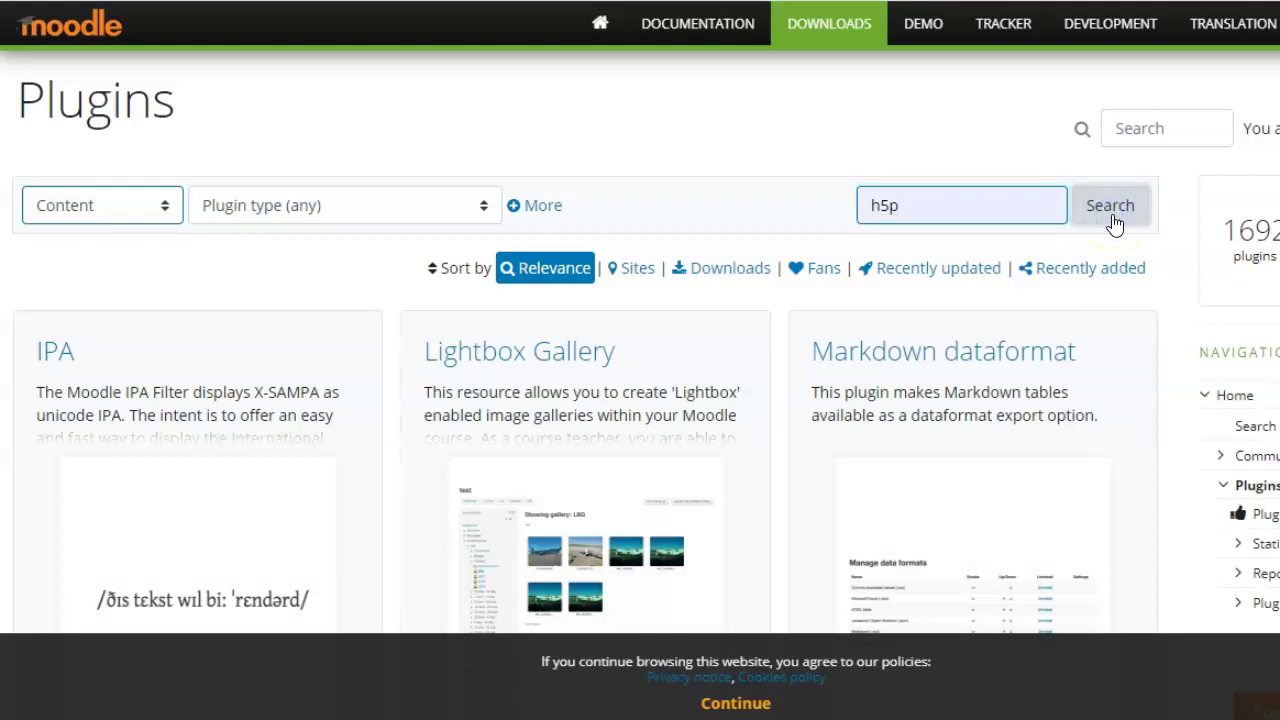
scroll(1115, 224, down, 2)
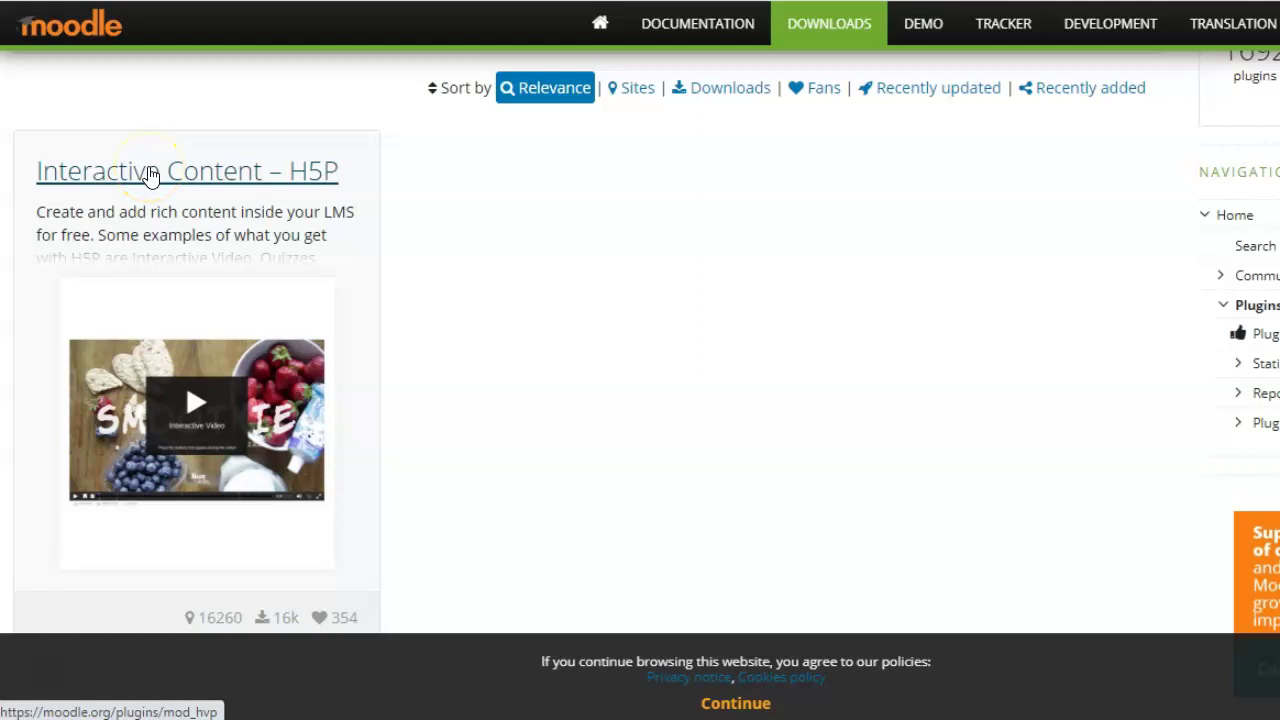
click(150, 175)
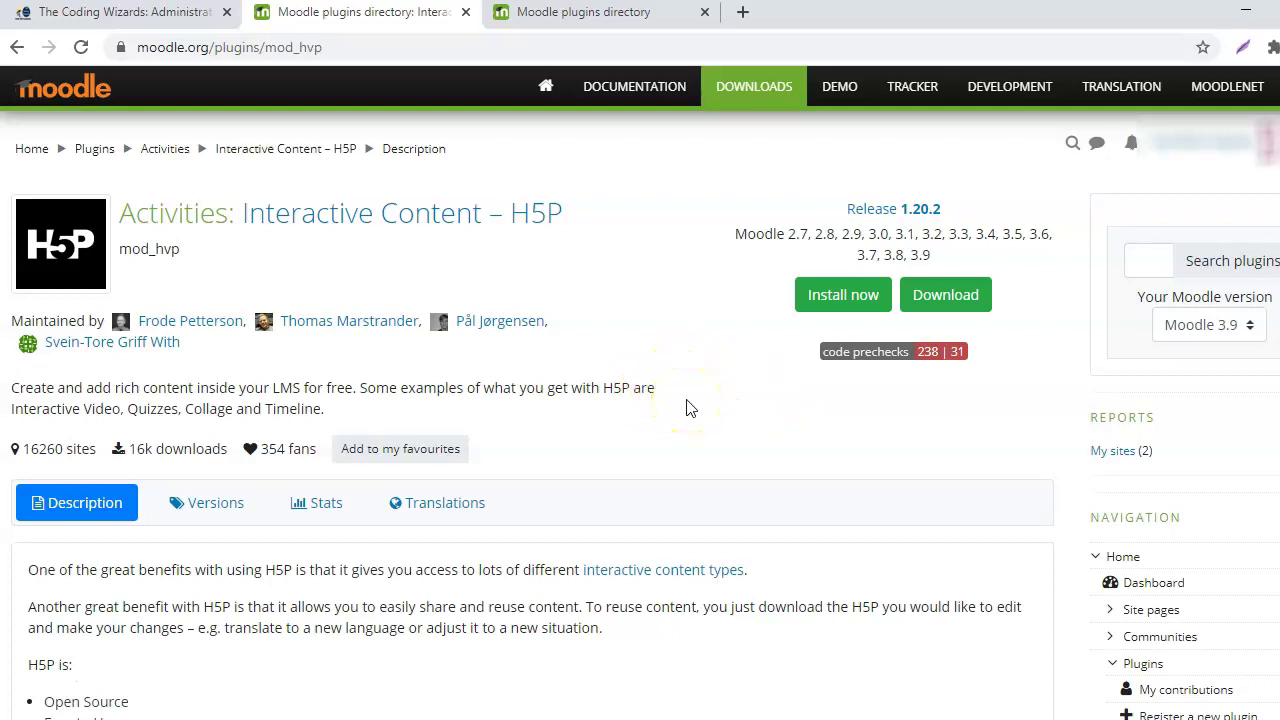
Set the site's Moodle version to Moodle 3.8 and download the Interactive Content – H5P plugin.
click(1193, 340)
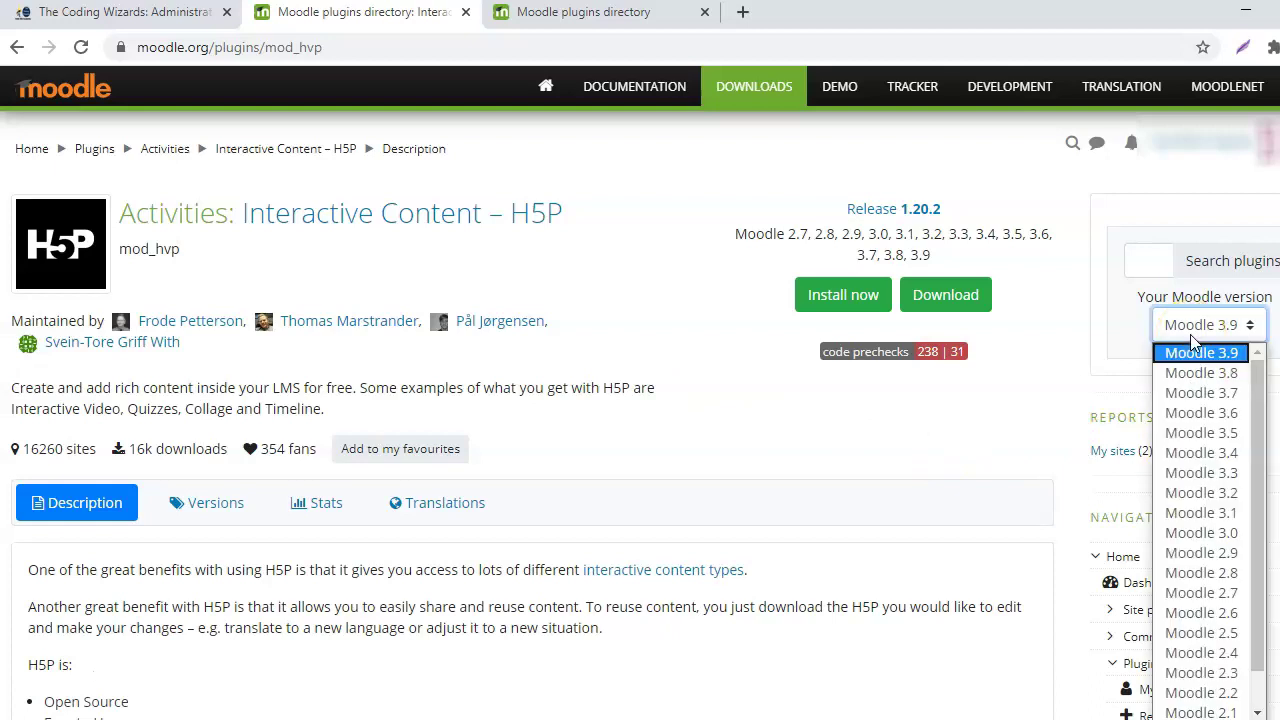
click(1190, 372)
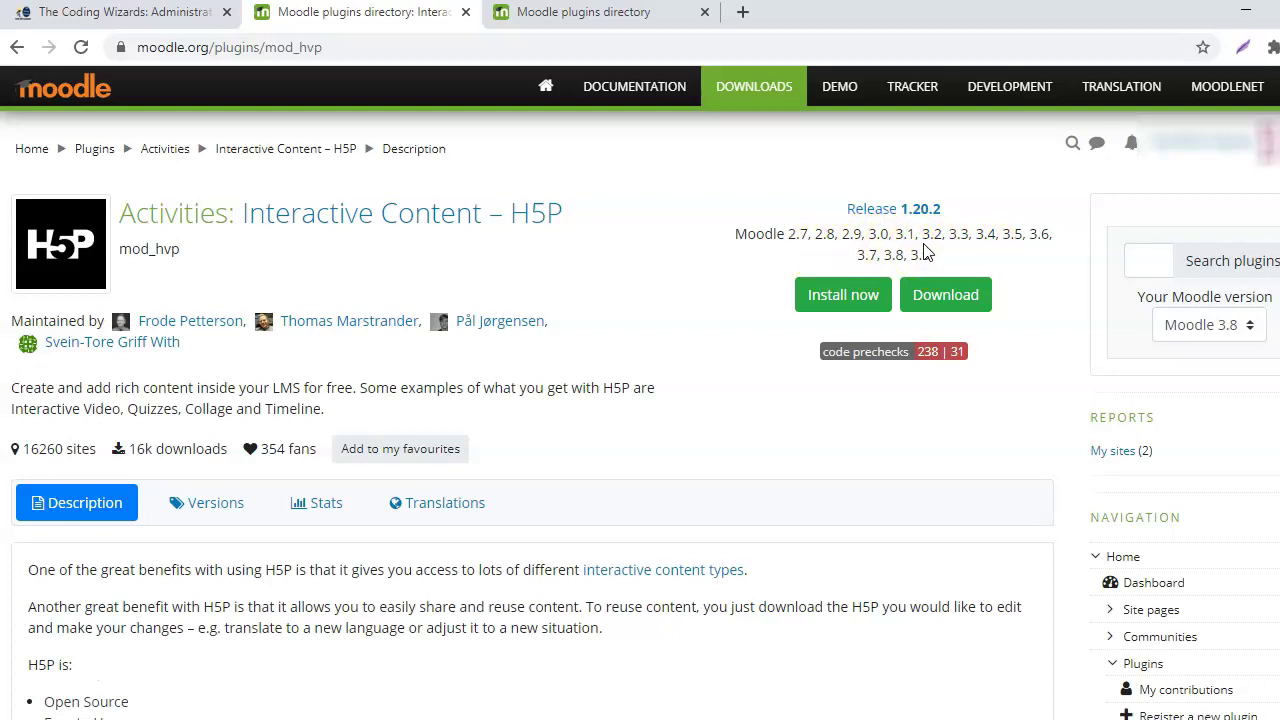
click(955, 298)
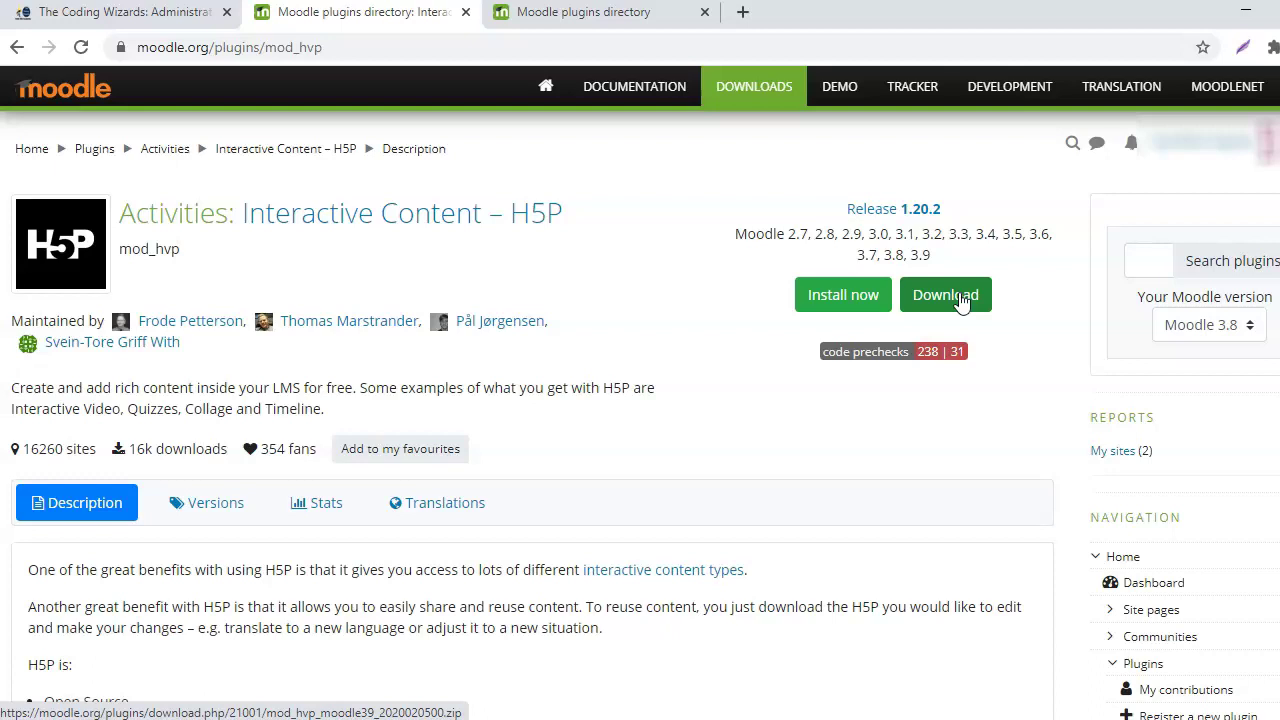
click(960, 300)
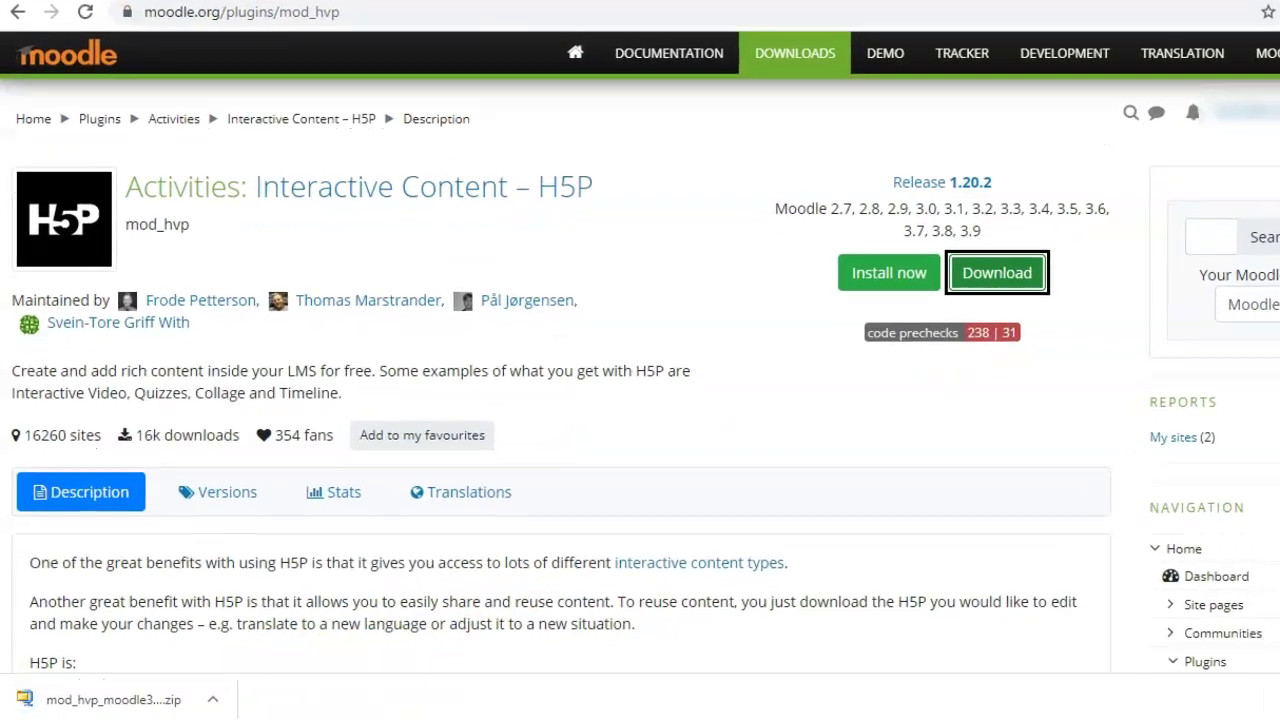
Return to the Code Wiz Academy plugin installer and upload mod_hvp_moodle39_2020020500.zip as the ZIP package.
click(120, 12)
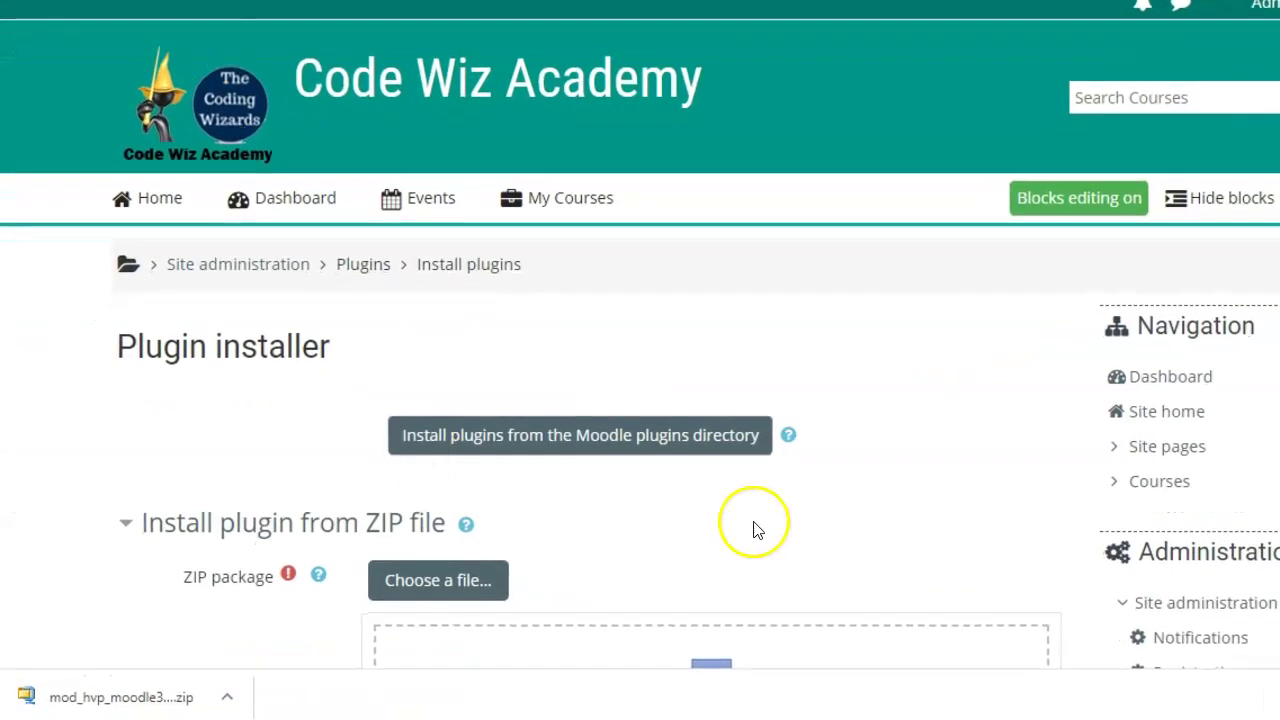
scroll(434, 240, down, 3)
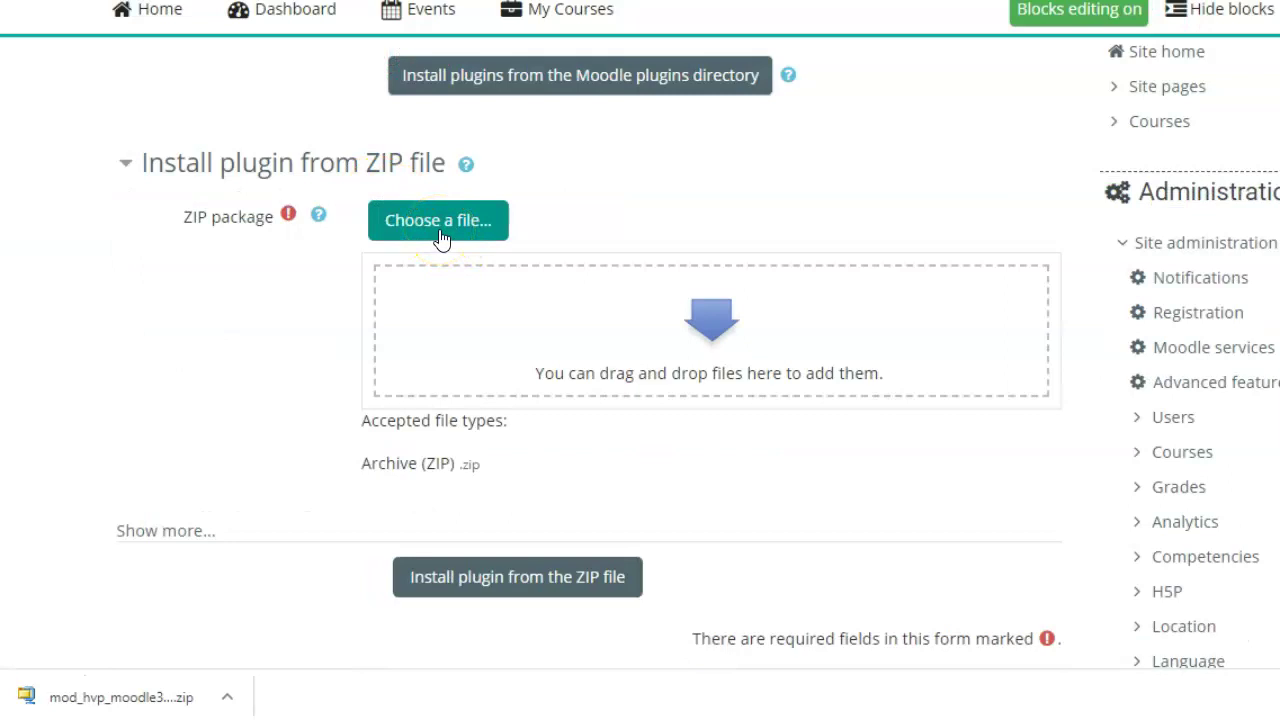
click(438, 232)
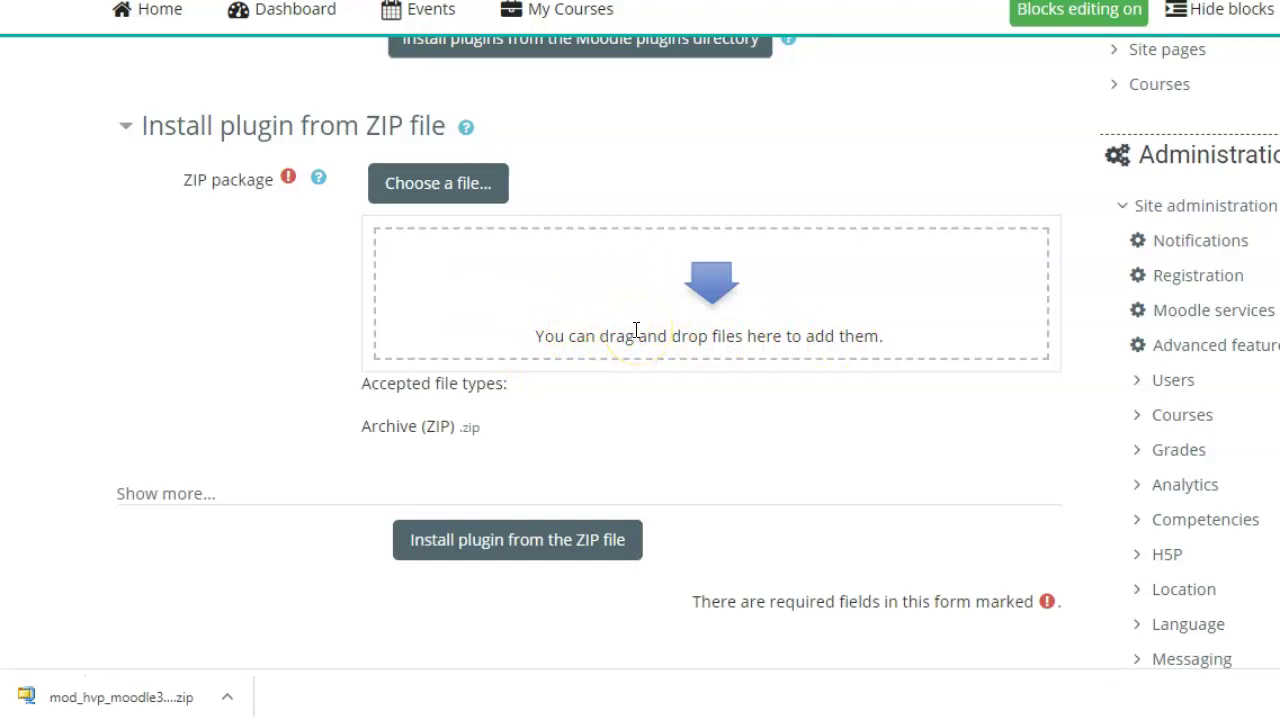
click(430, 190)
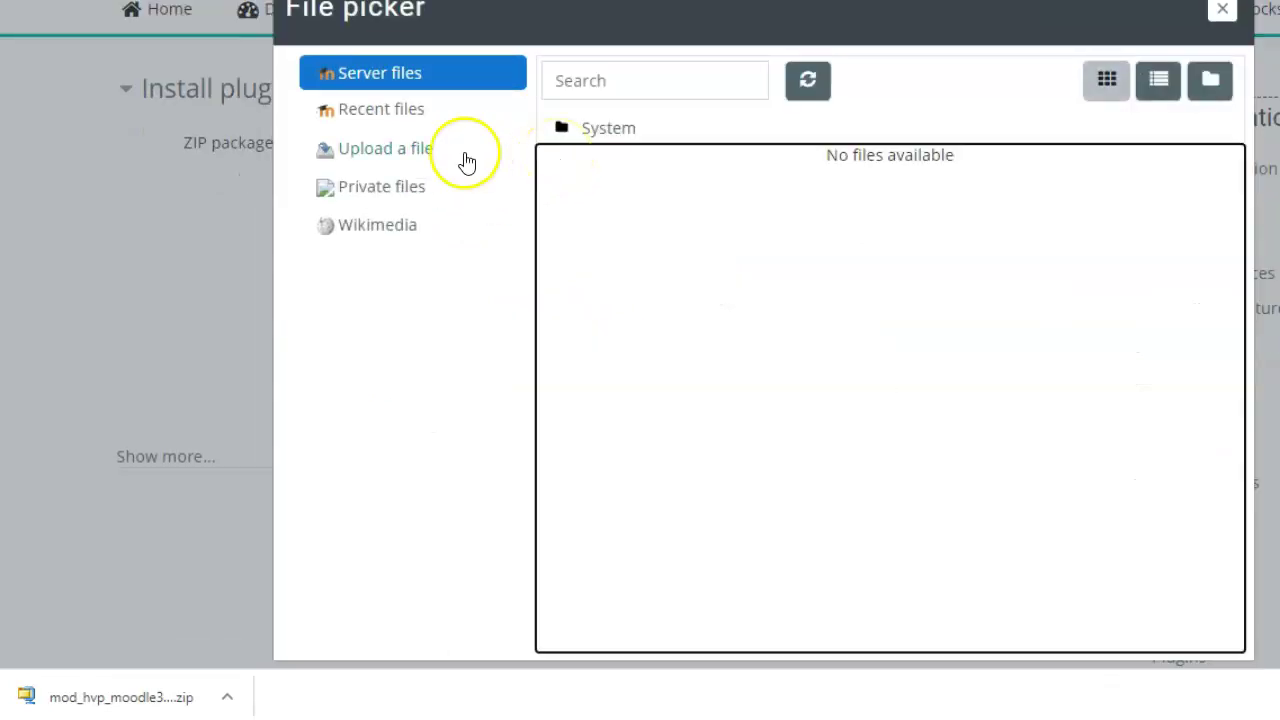
click(405, 152)
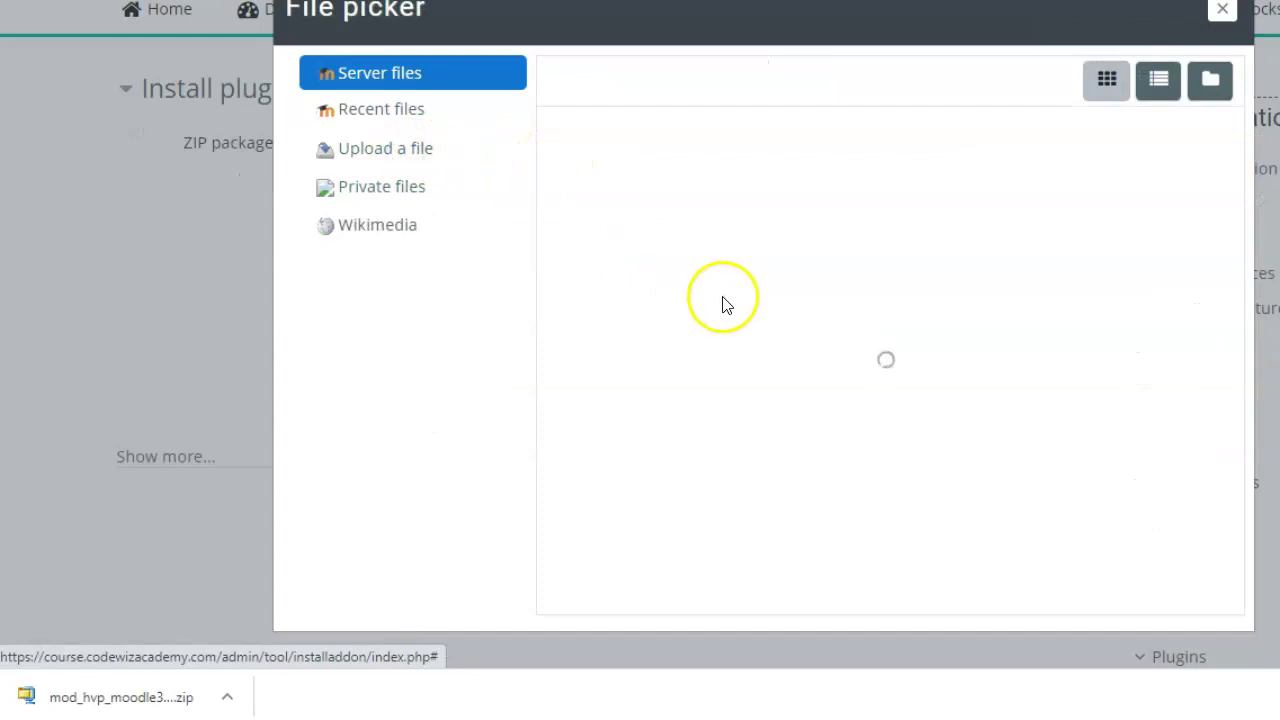
click(637, 201)
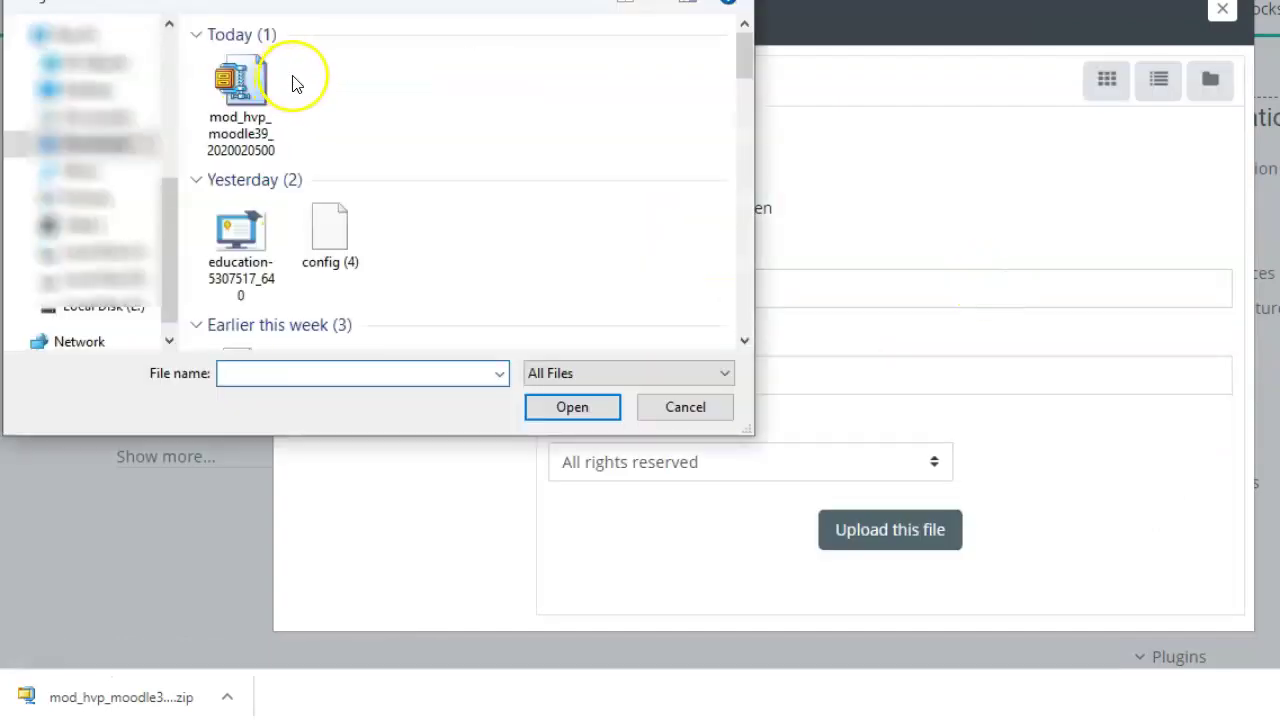
click(255, 85)
click(541, 409)
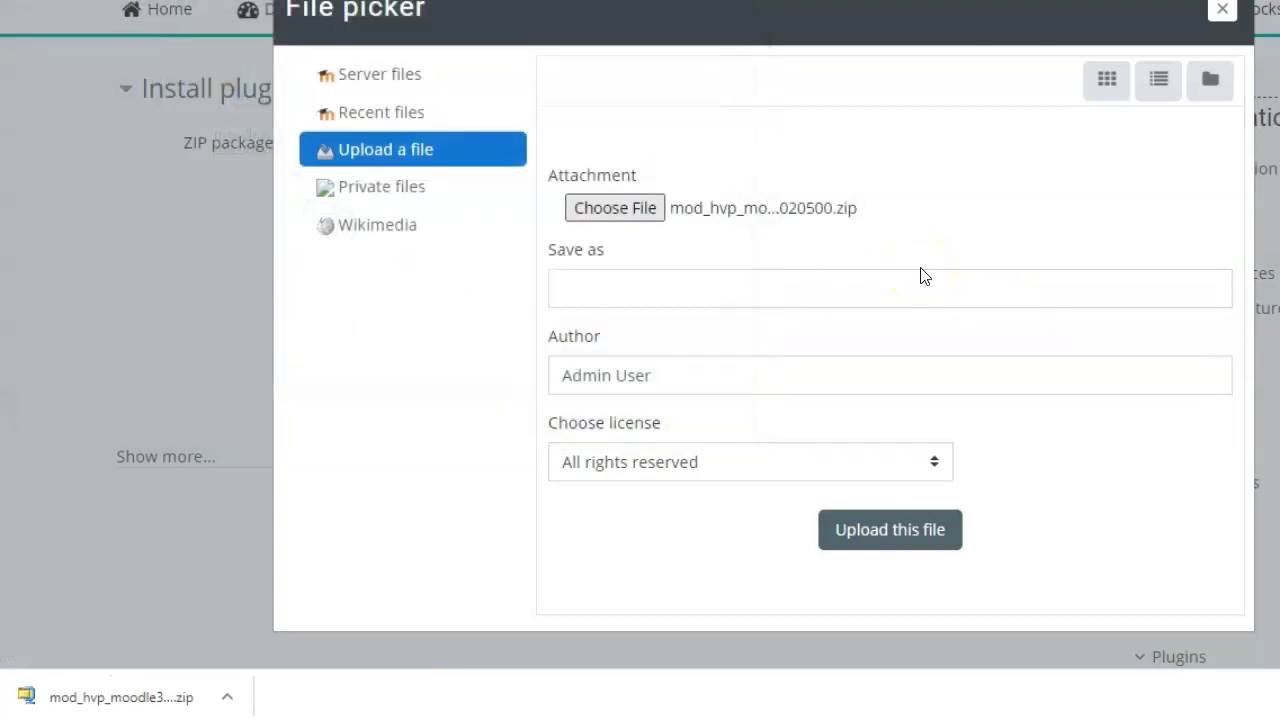
click(862, 540)
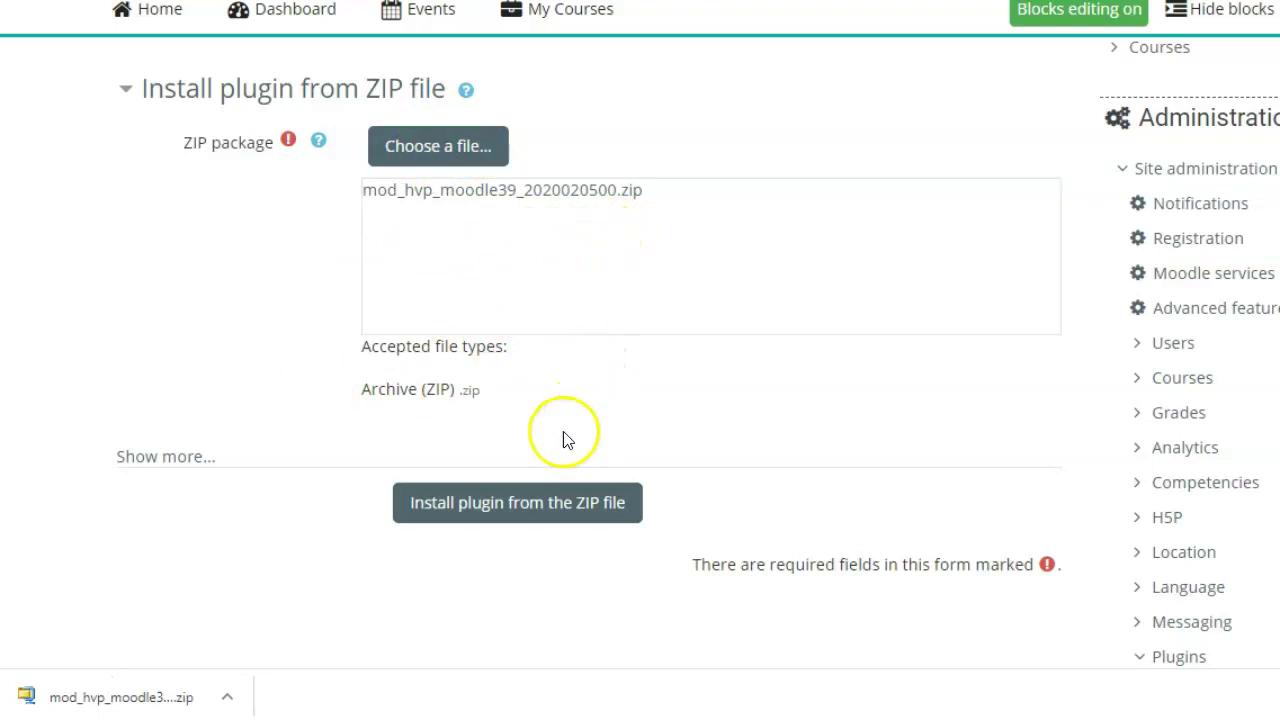
Install the H5P plugin from the uploaded ZIP package and proceed past the validation and server checks.
click(498, 522)
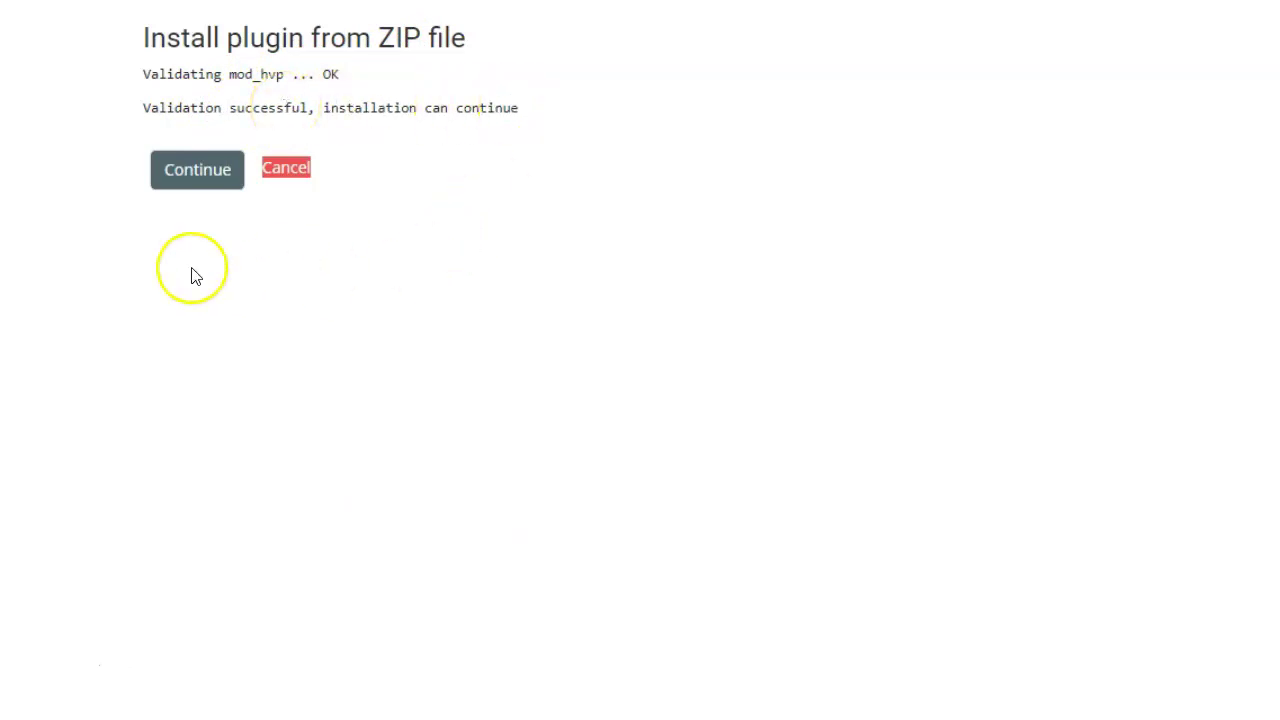
click(192, 171)
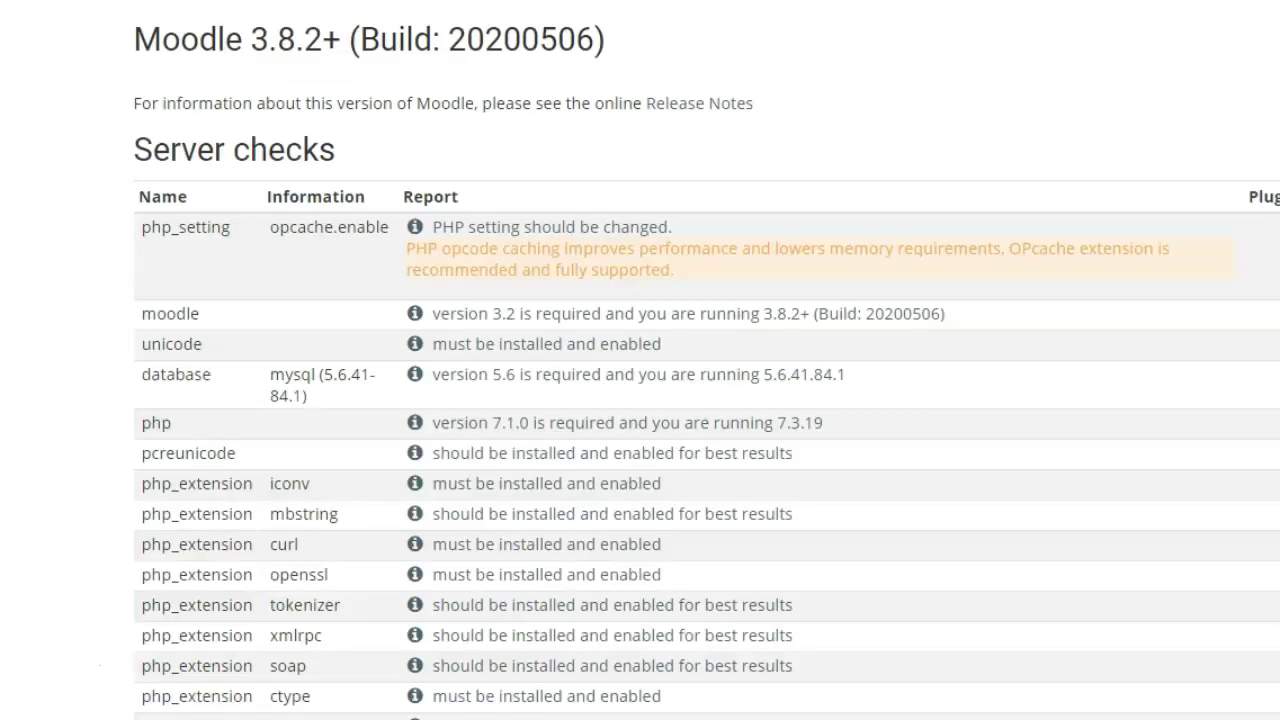
scroll(707, 368, down, 9)
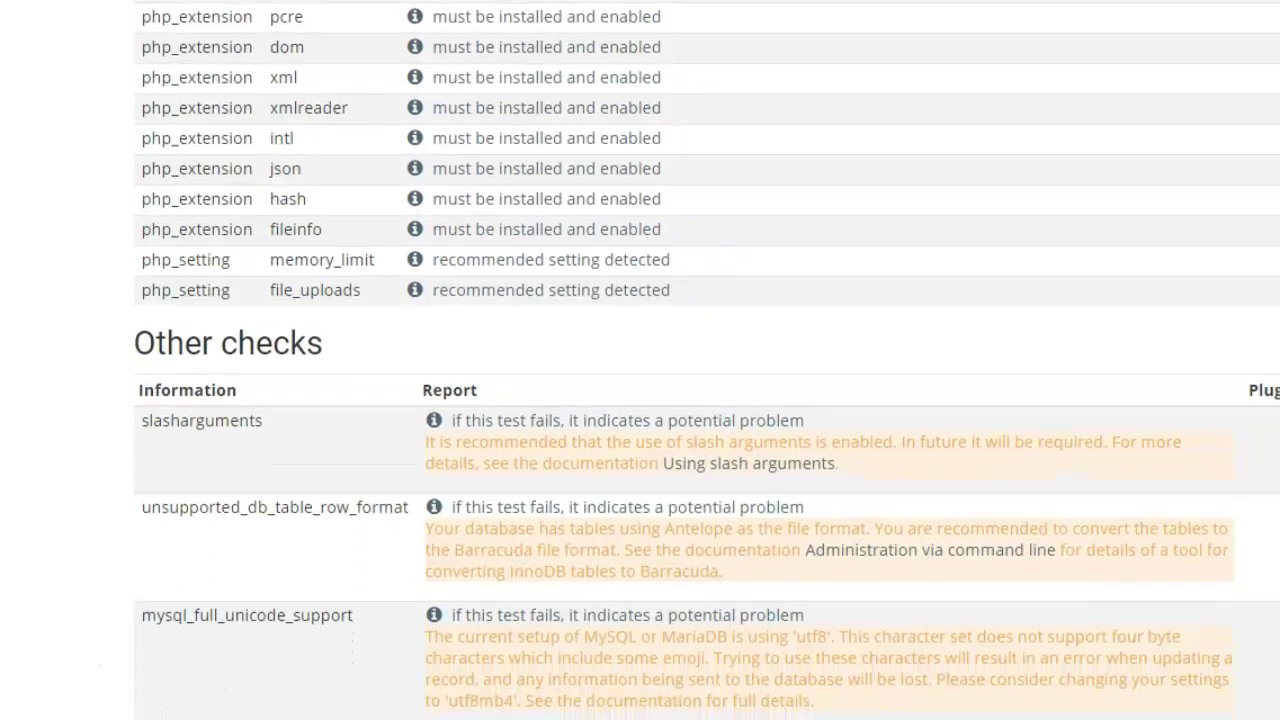
scroll(707, 360, down, 2)
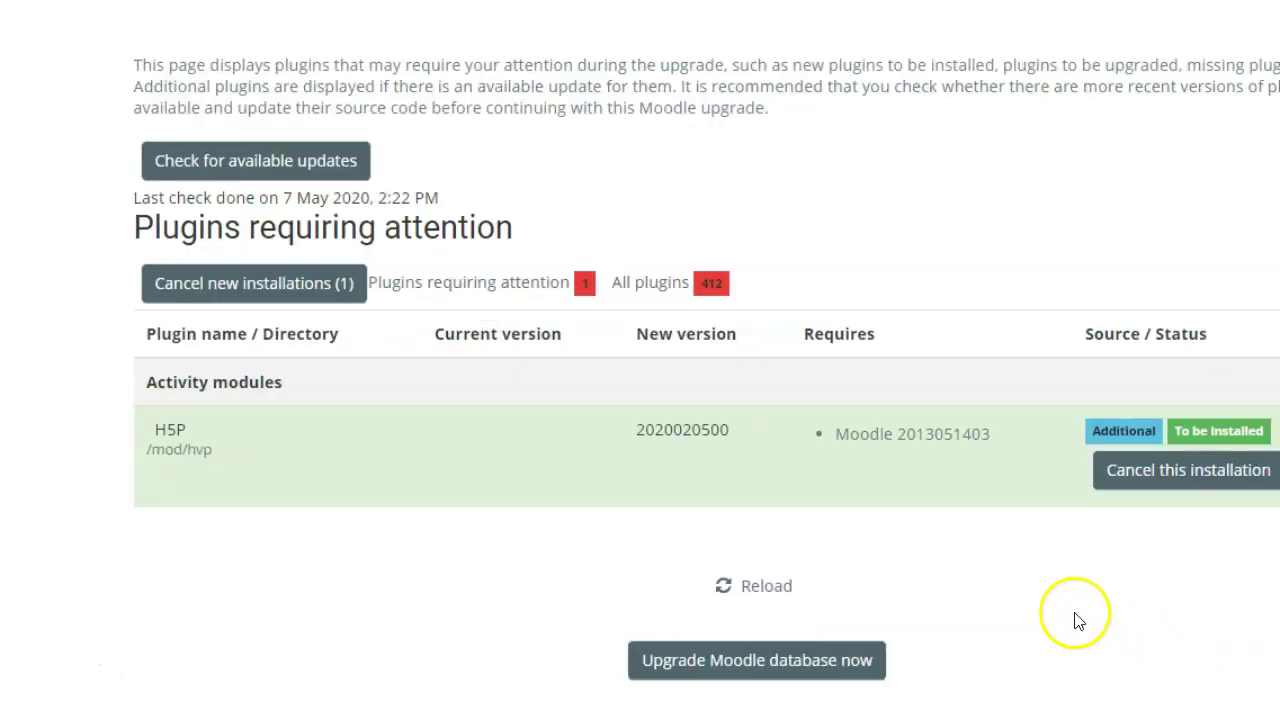
Upgrade the Moodle database for the H5P plugin and save its settings with Allow download set to Never.
click(768, 663)
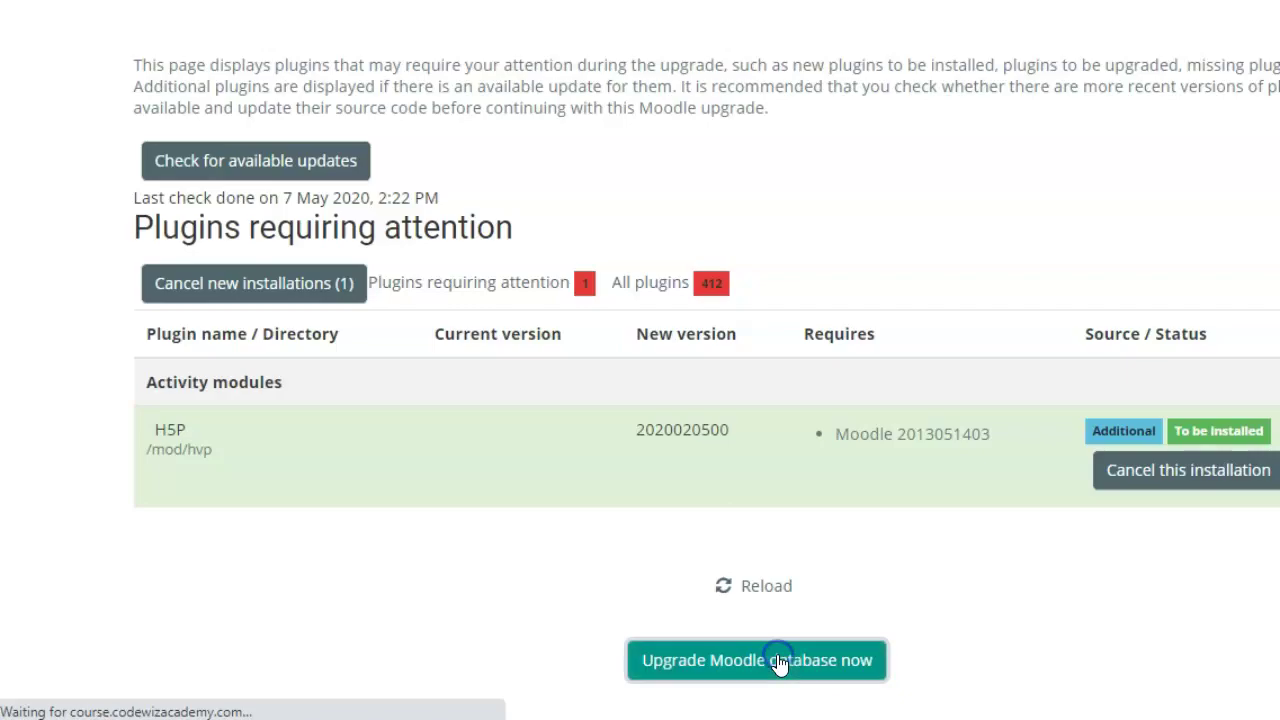
click(35, 381)
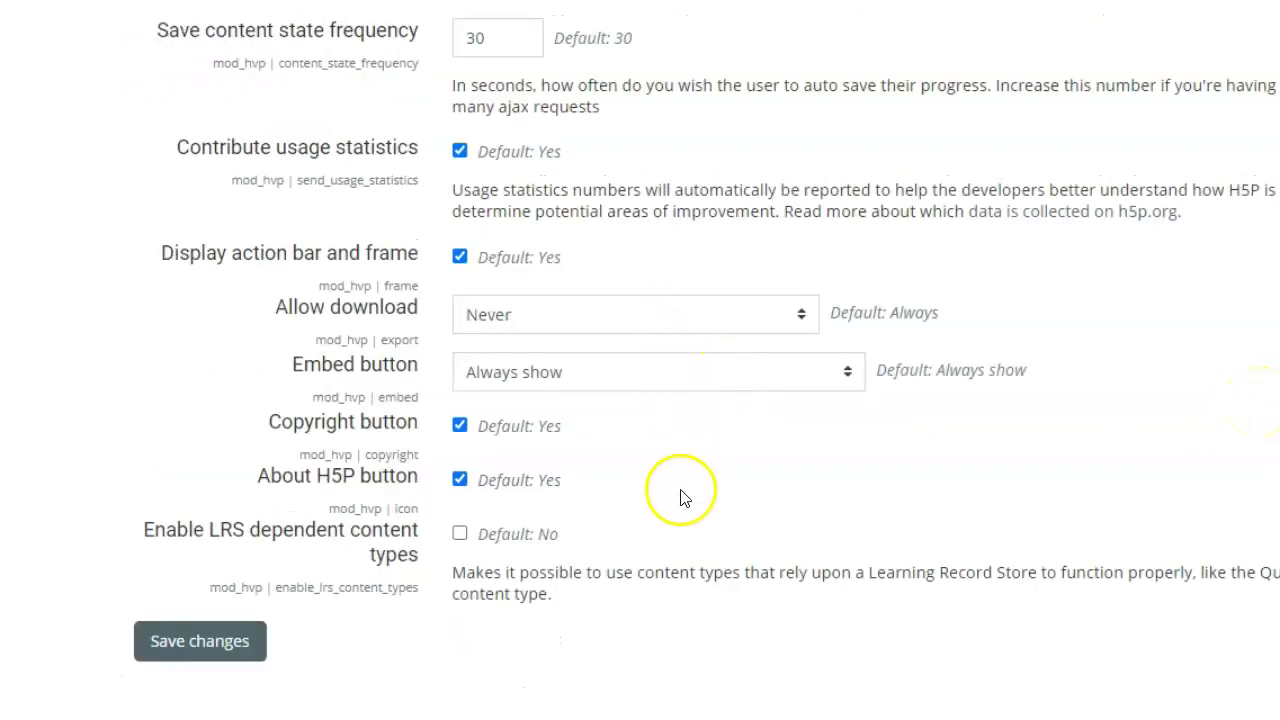
click(205, 650)
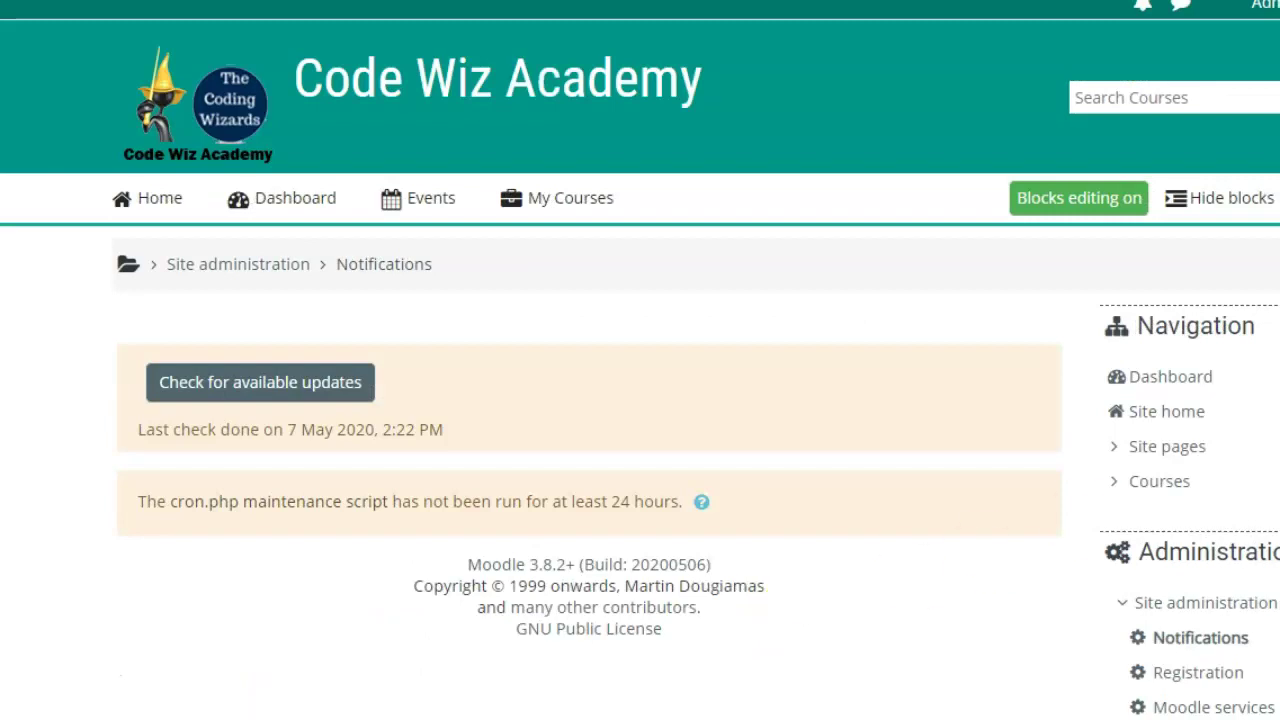
Open the plugins overview and find h5p on the page to check the plugin's entry among the activity modules.
scroll(640, 400, down, 7)
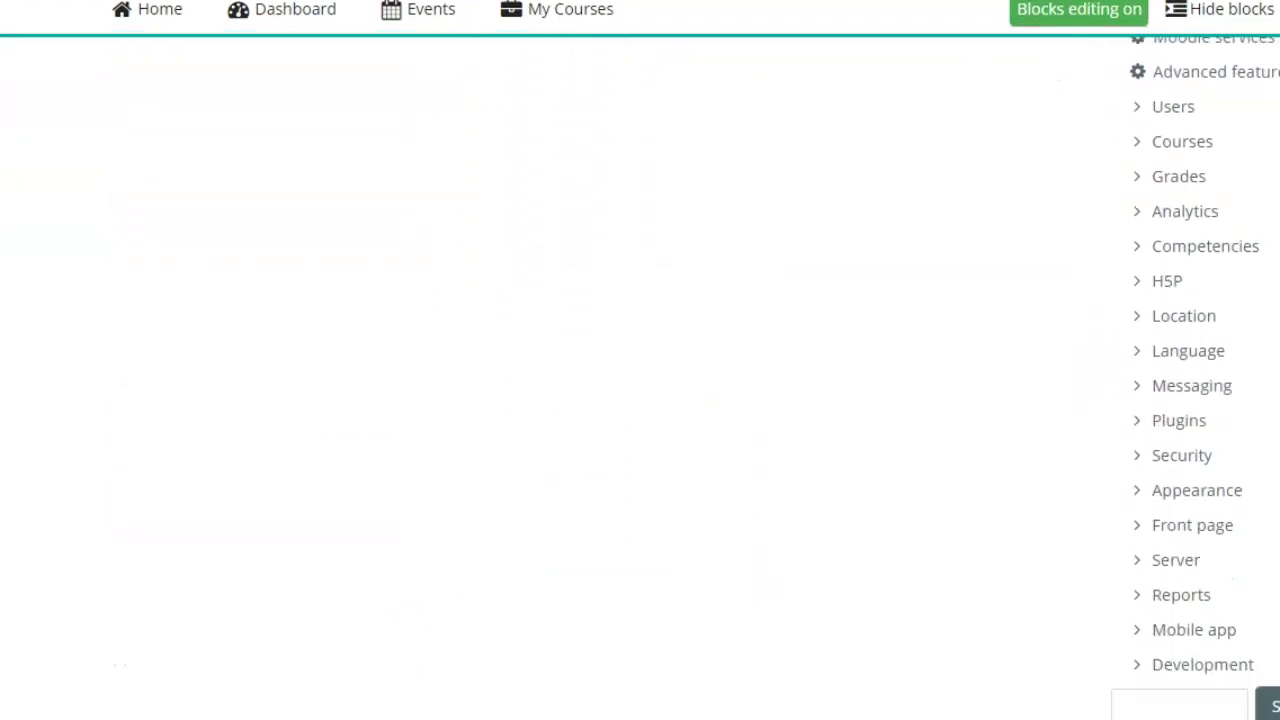
click(1165, 426)
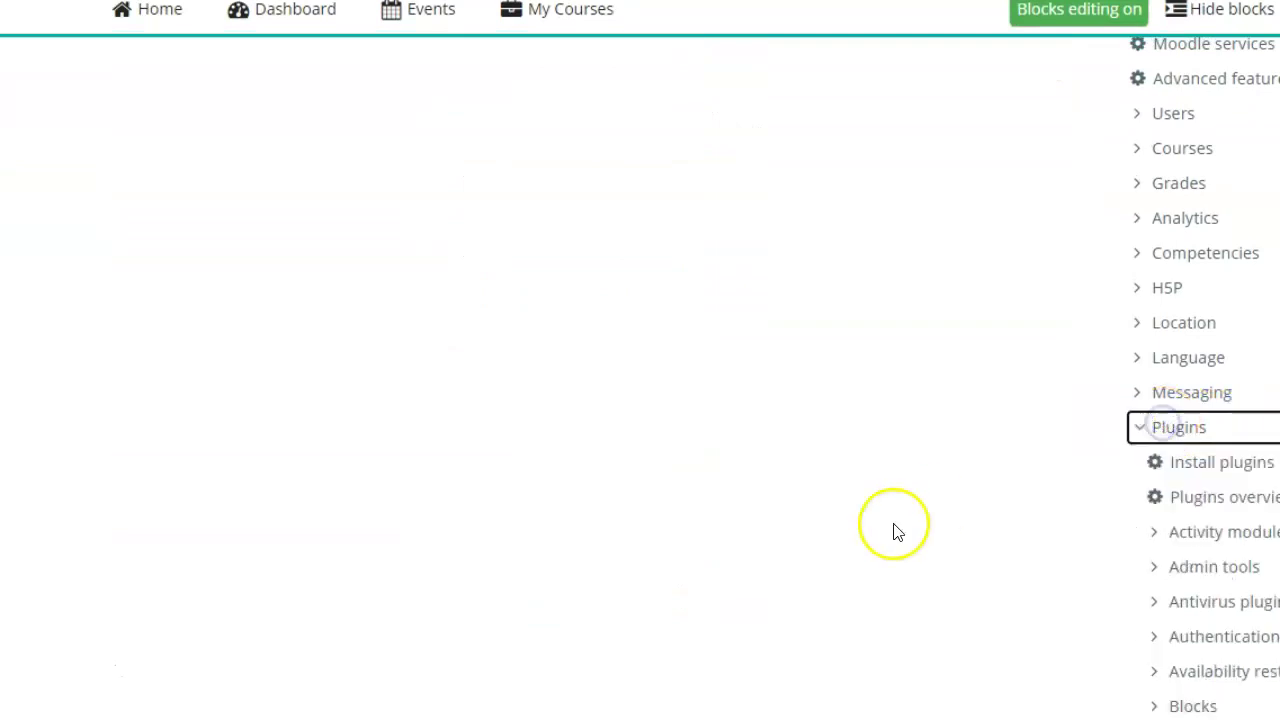
click(1195, 505)
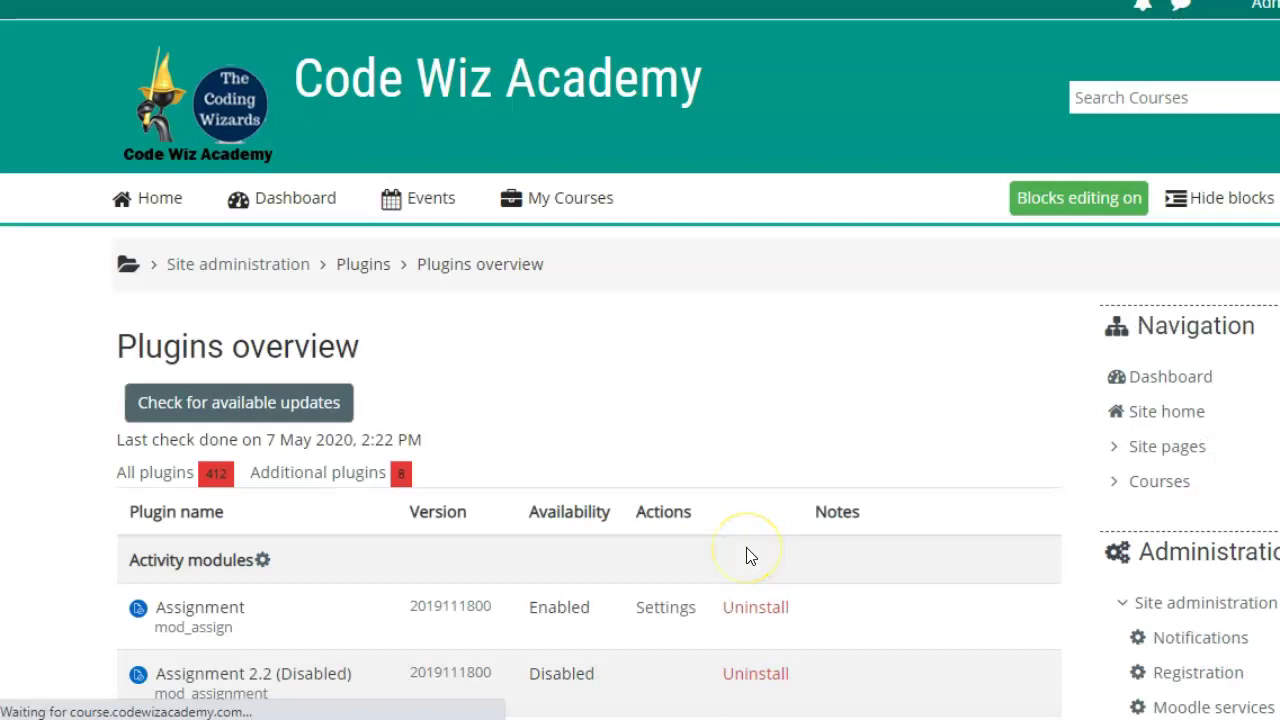
key(ctrl+f)
text(h)
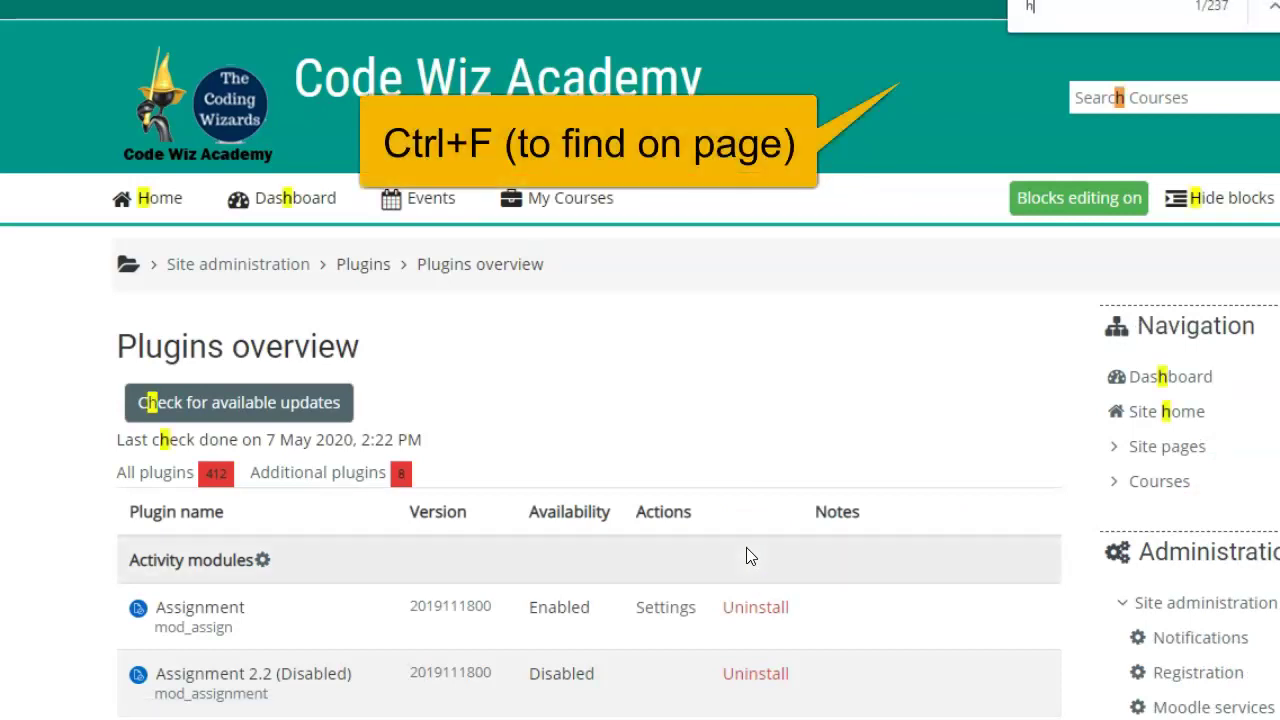
text(5p)
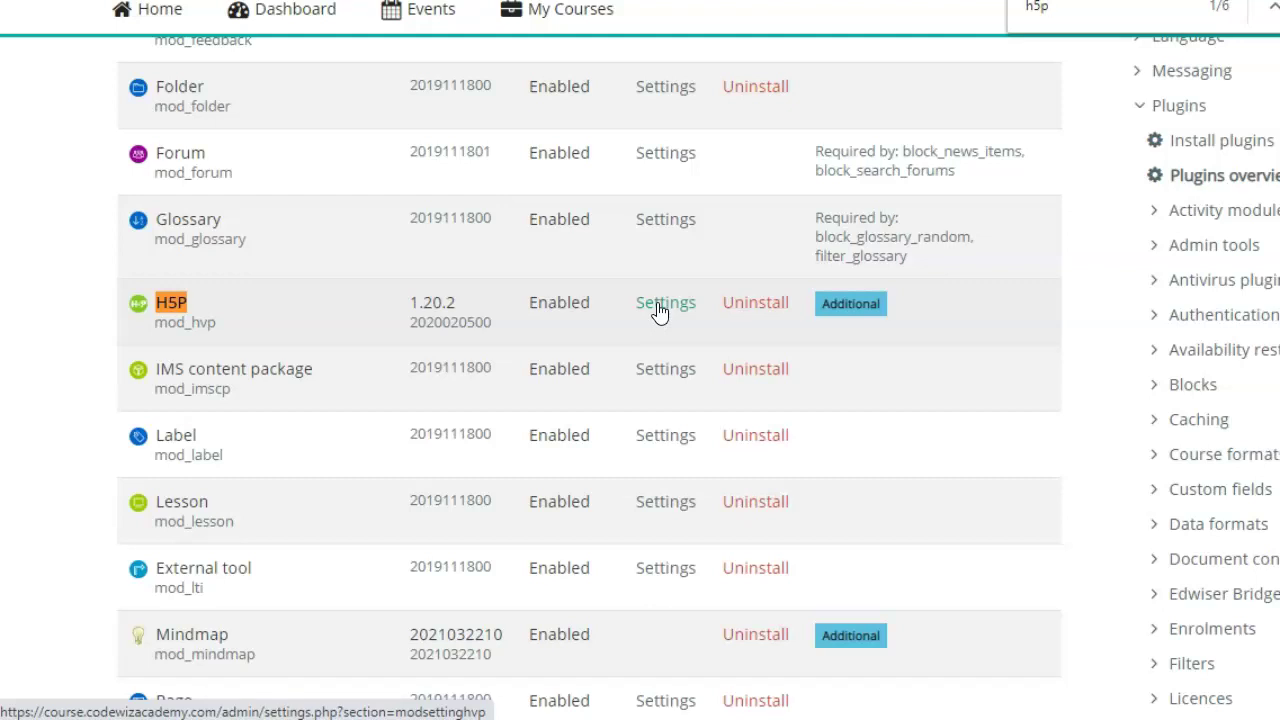
click(741, 315)
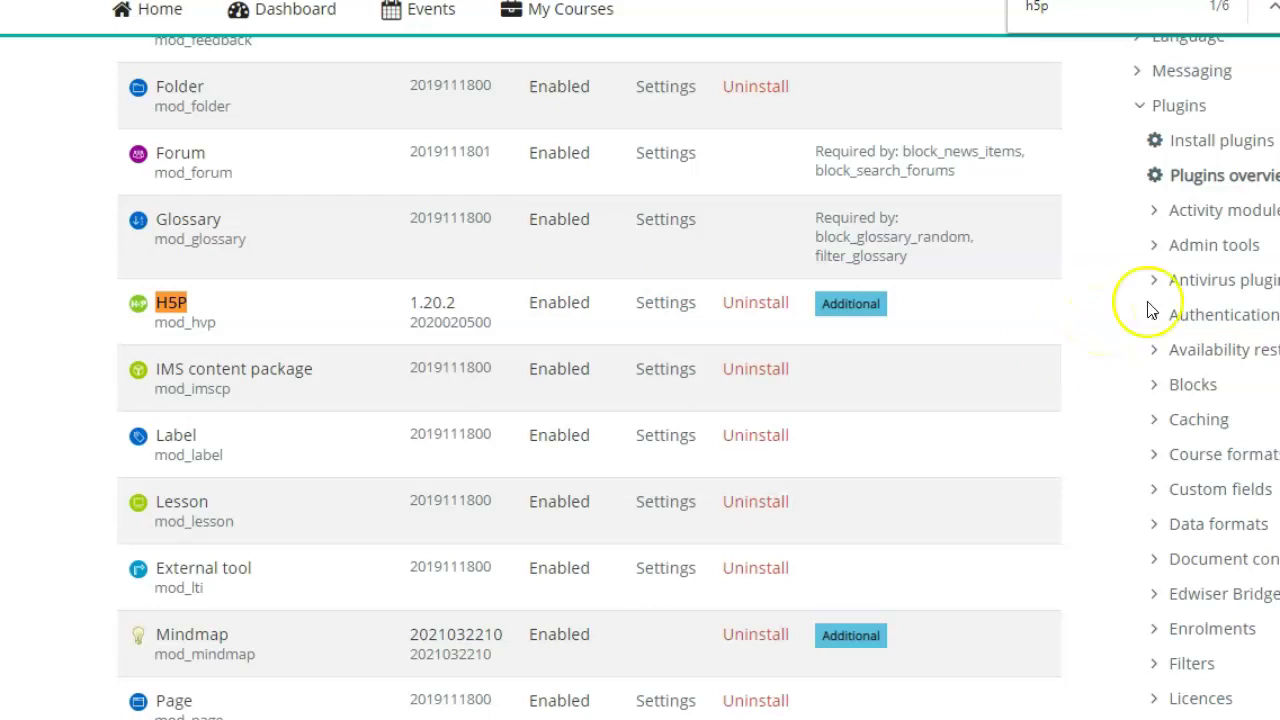
Go from the site home to the Scratch course and turn its editing on.
scroll(636, 418, up, 10)
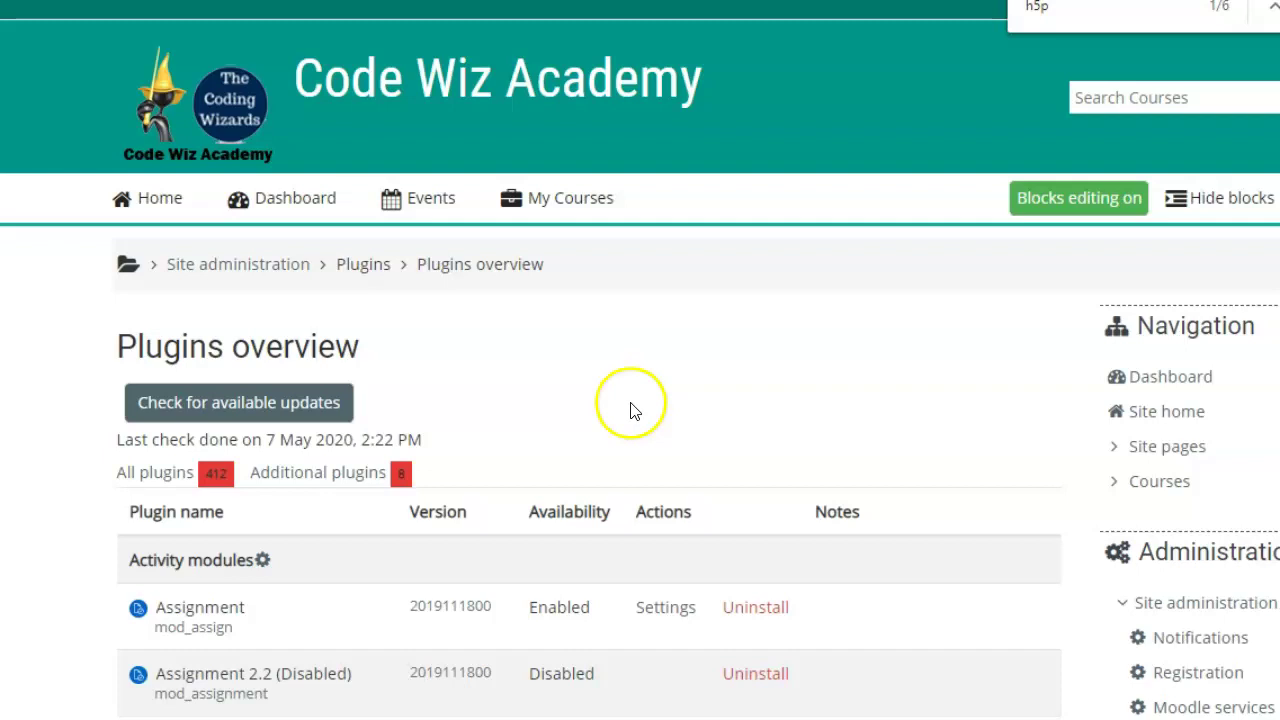
click(170, 202)
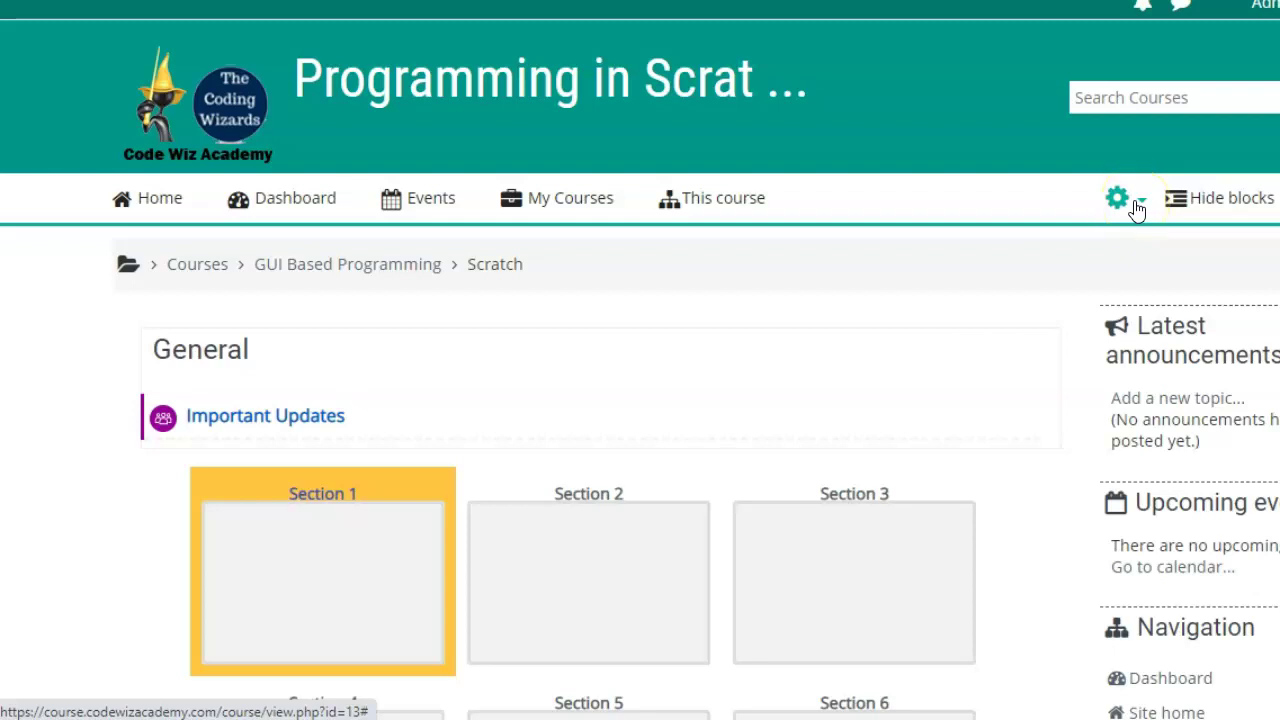
click(1137, 209)
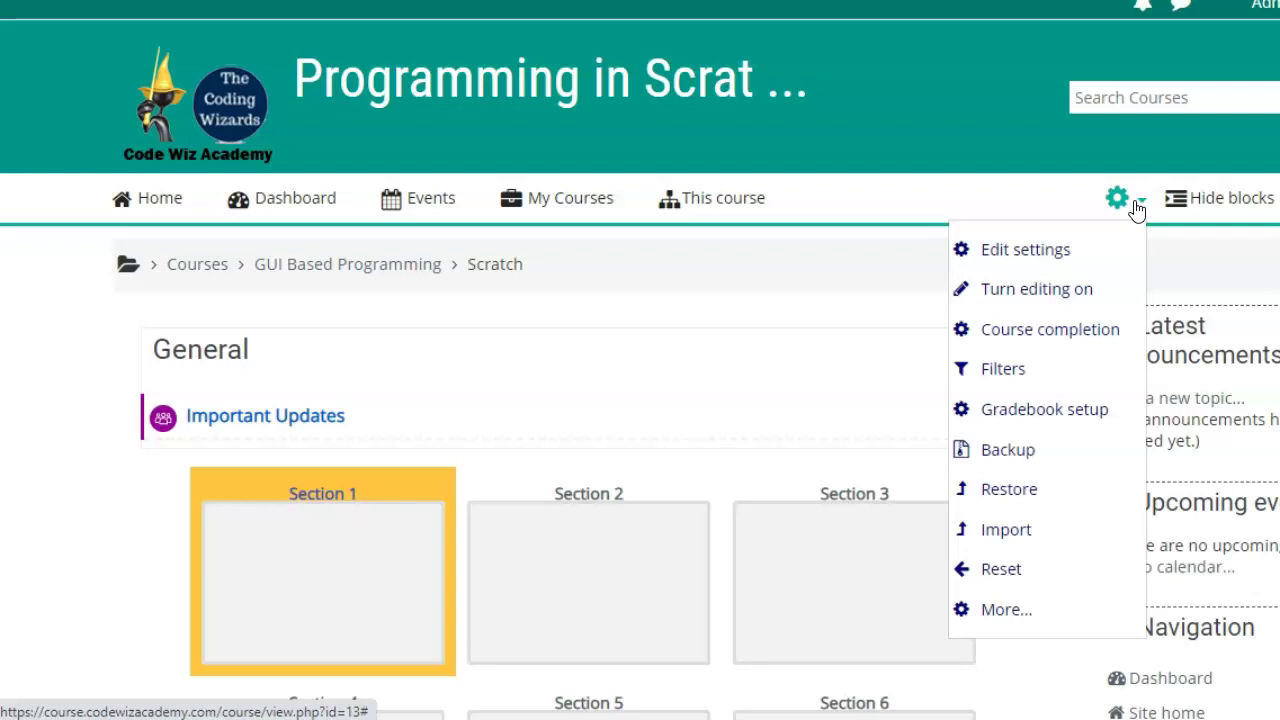
click(1066, 296)
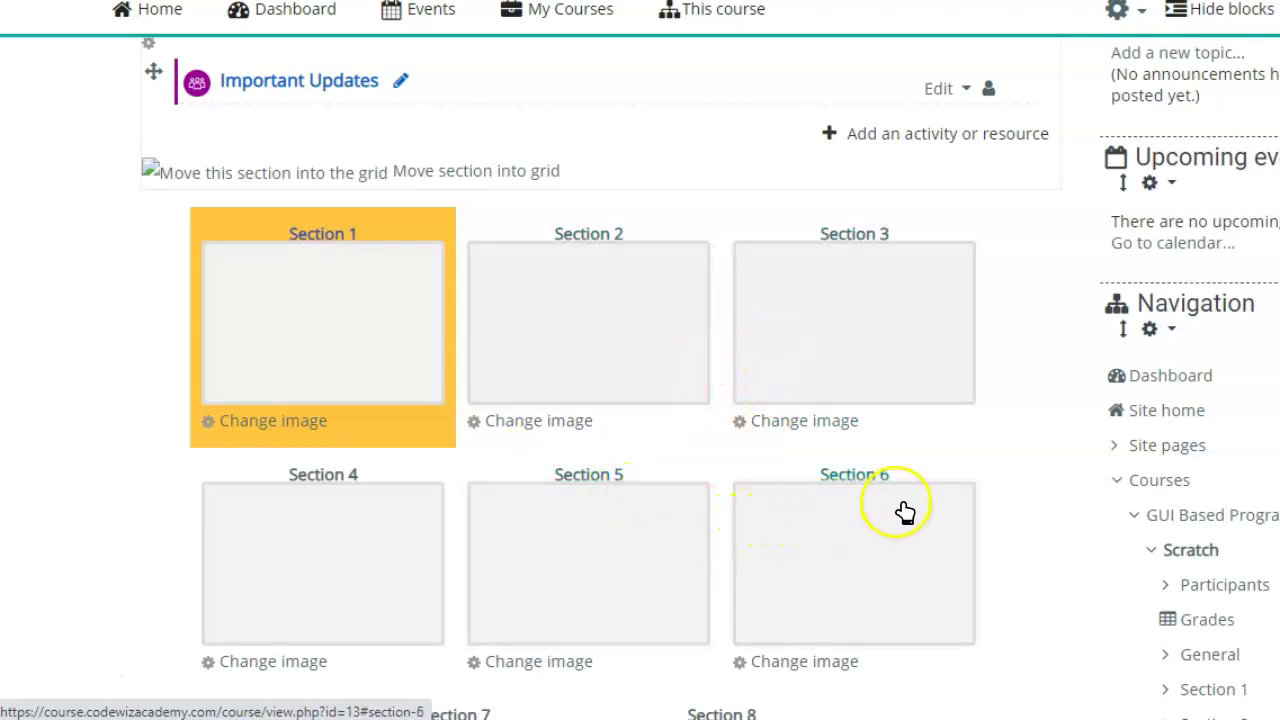
Add a new Interactive Content activity to Section 2 of the Scratch course.
click(374, 362)
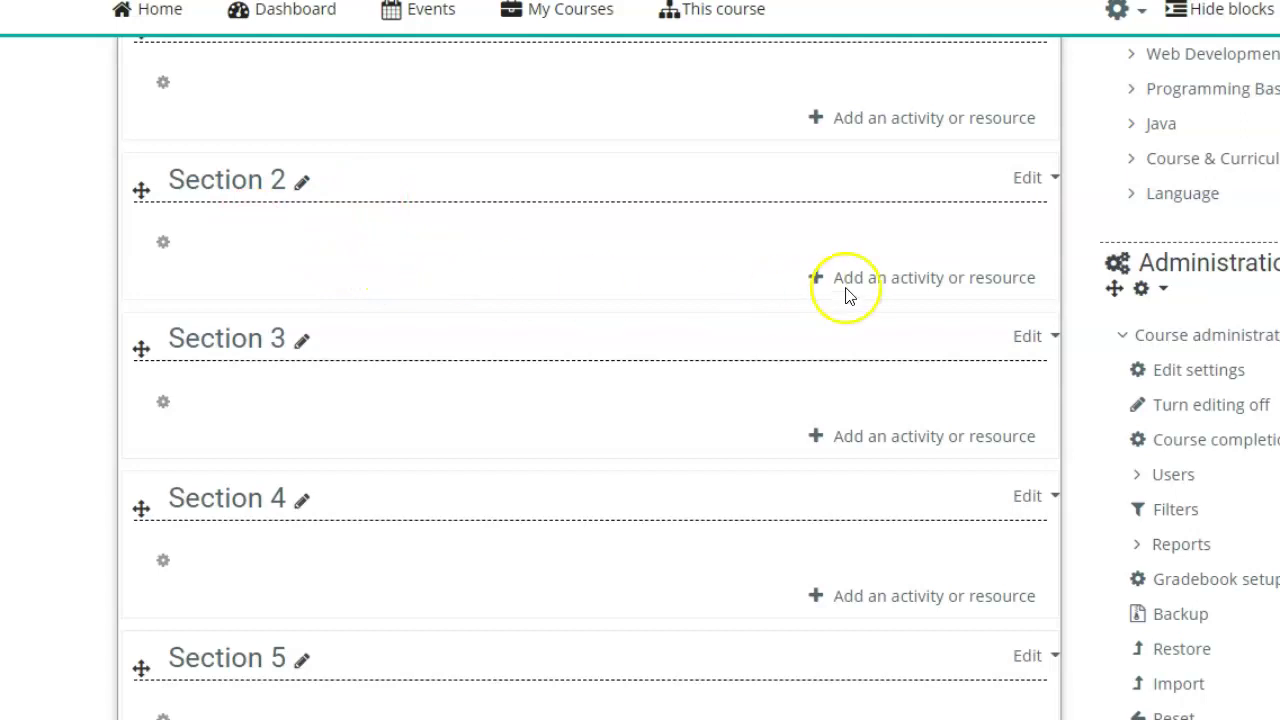
click(870, 285)
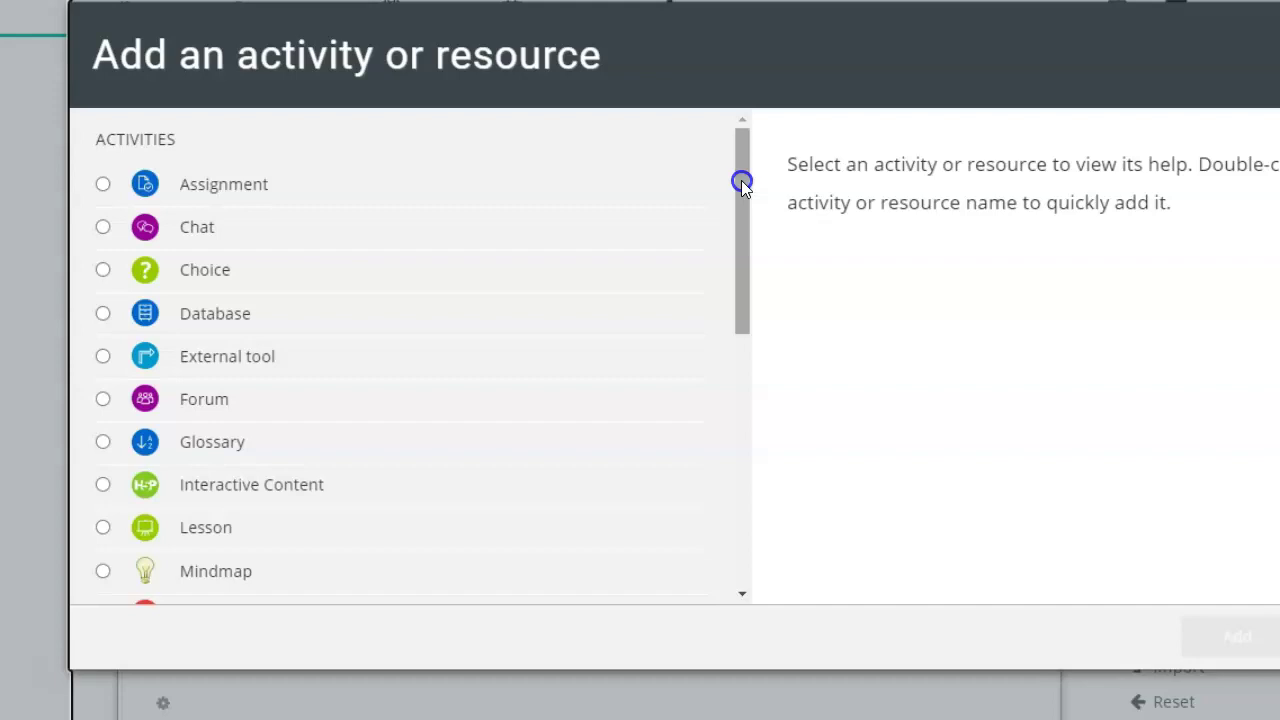
mouse_move(741, 180)
mouse_down()
mouse_move(737, 455)
mouse_move(744, 179)
mouse_up()
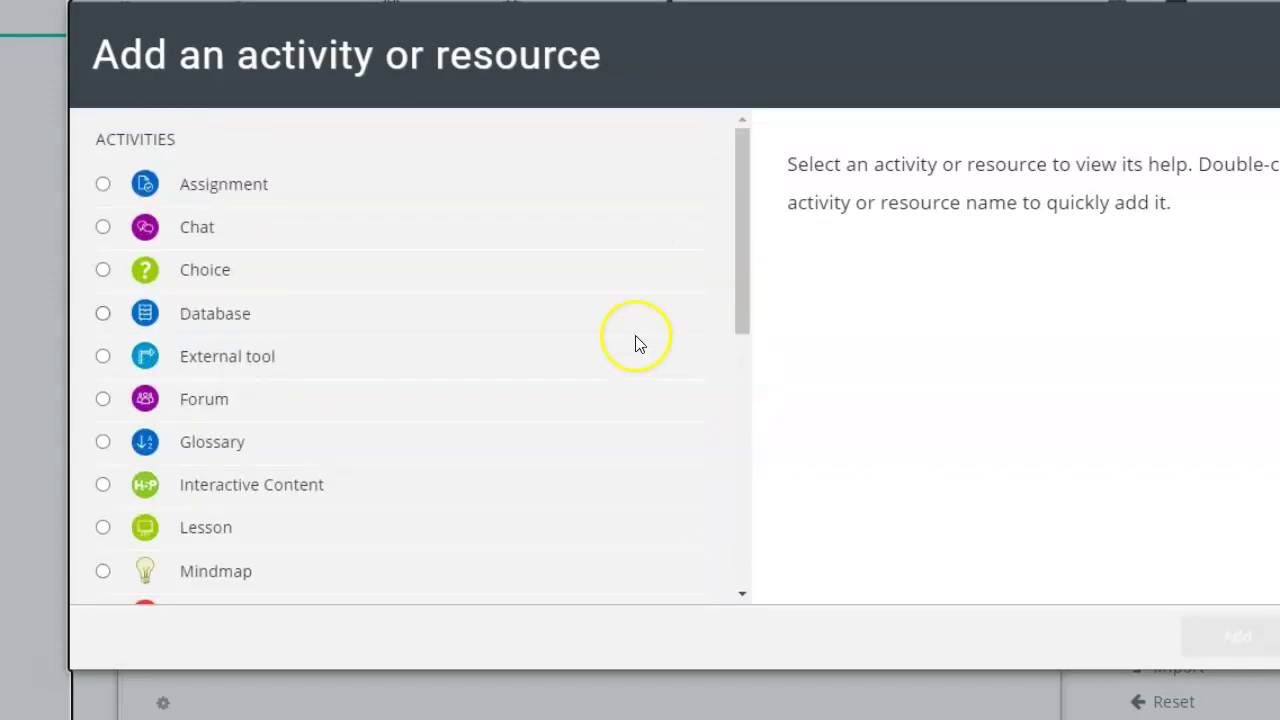
click(226, 494)
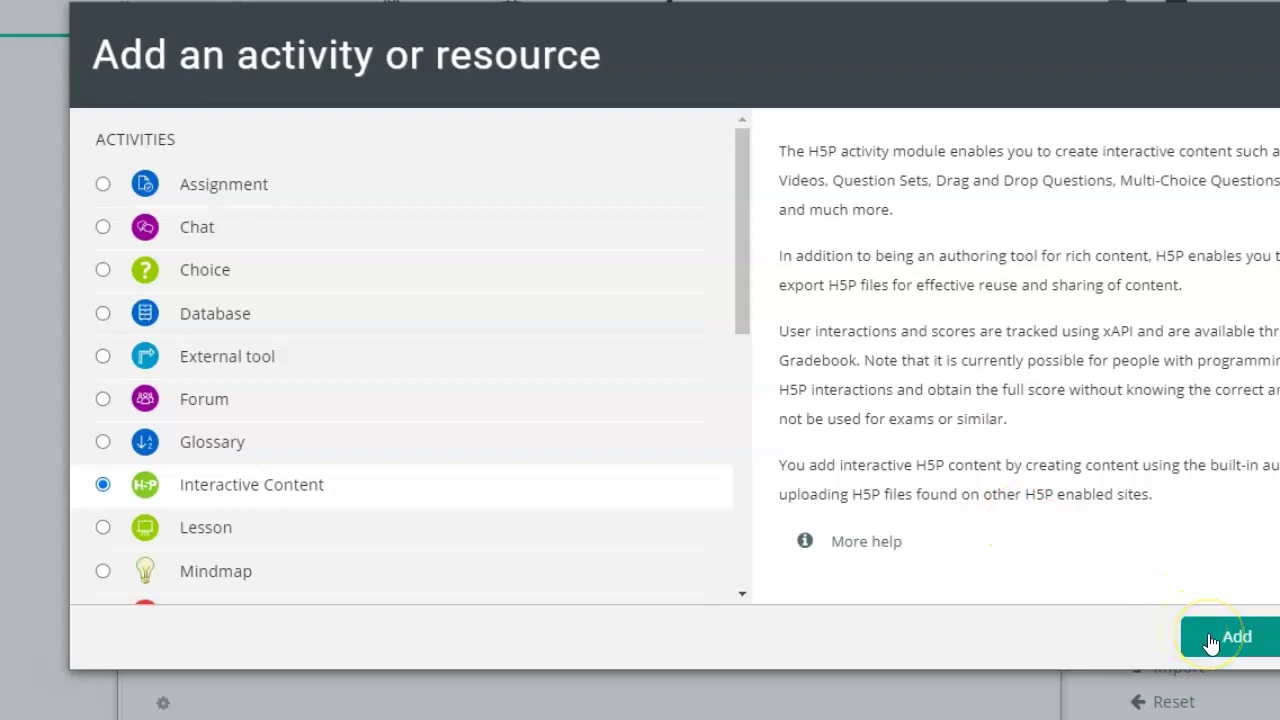
click(1212, 638)
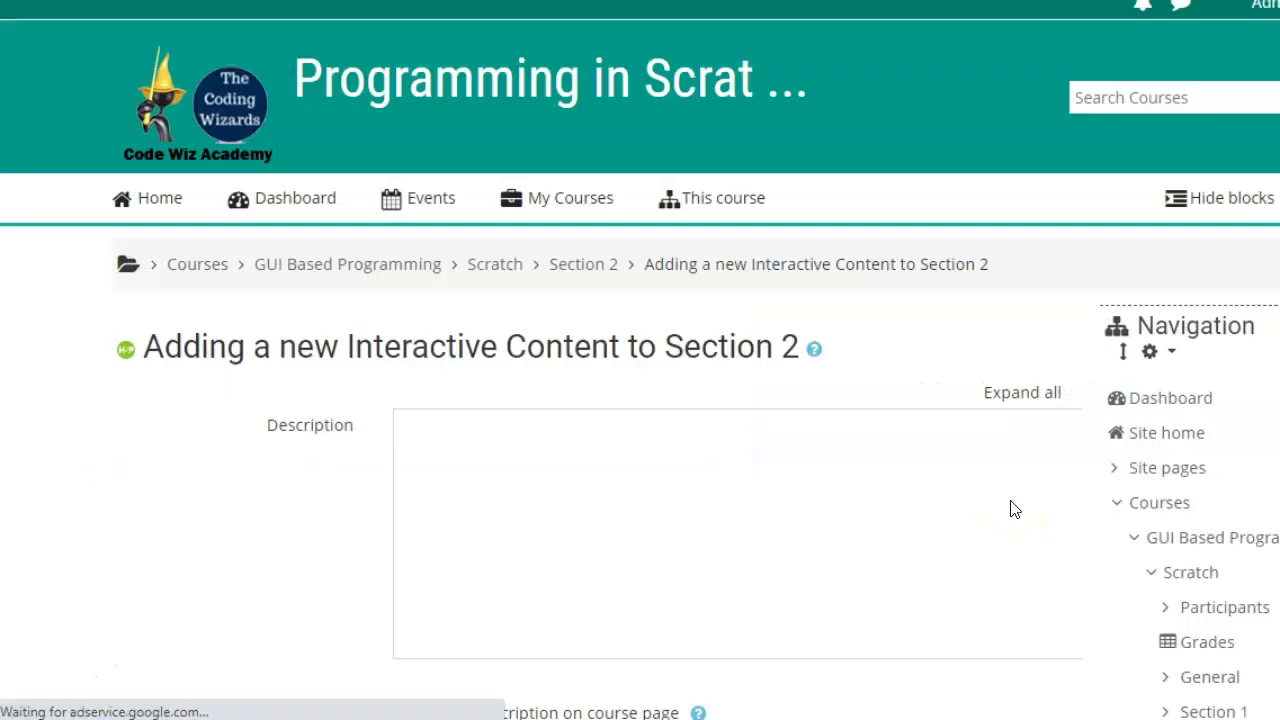
Install the Memory Game content type from the H5P hub and use it for the new activity.
click(563, 541)
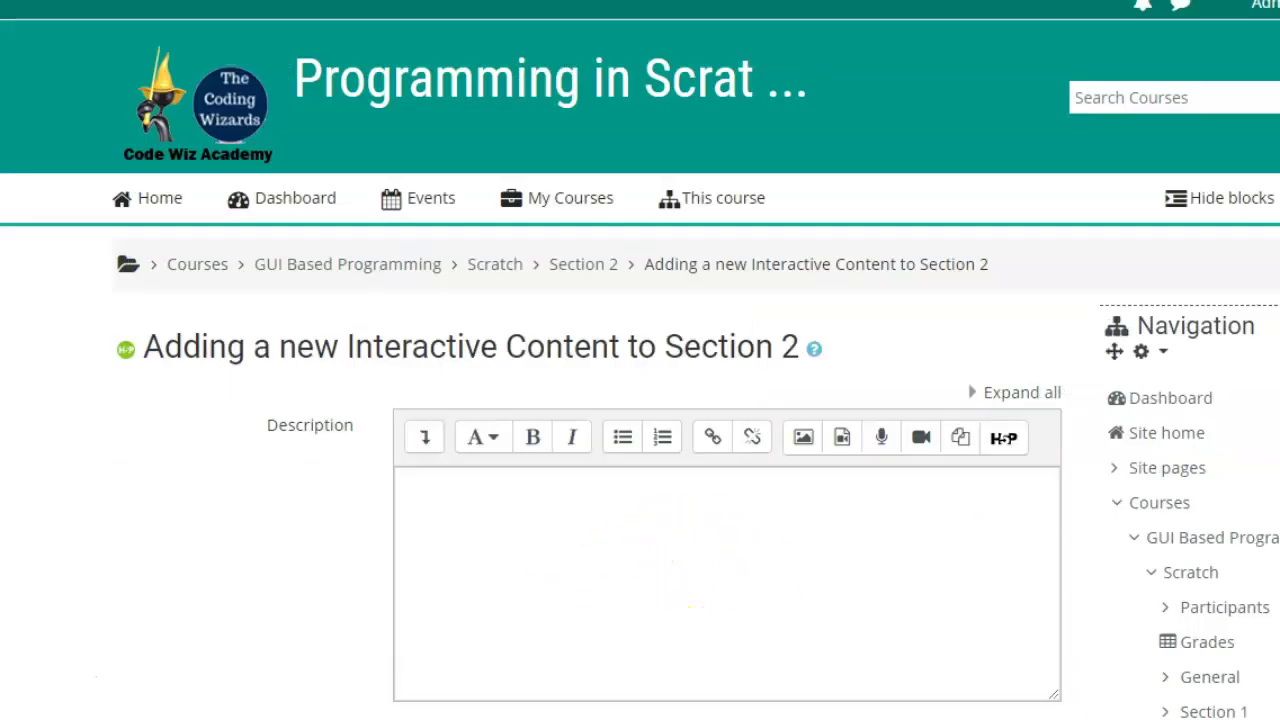
scroll(640, 400, down, 8)
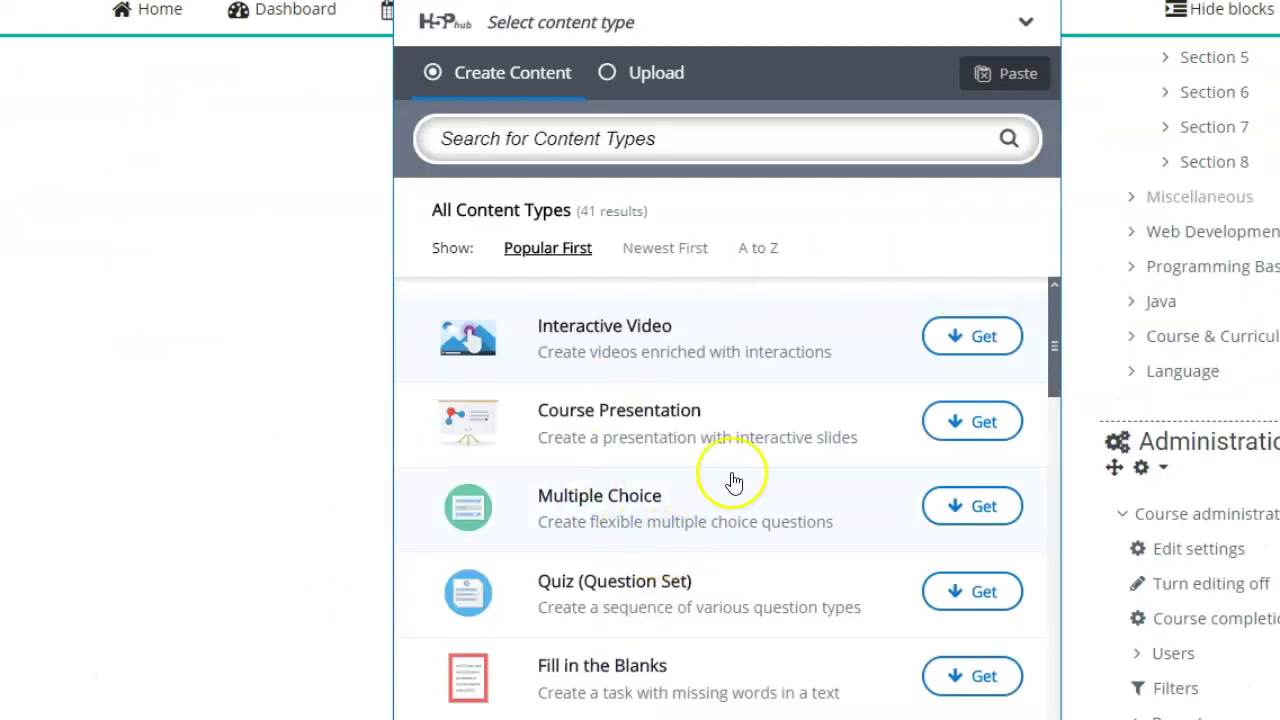
scroll(1163, 509, down, 2)
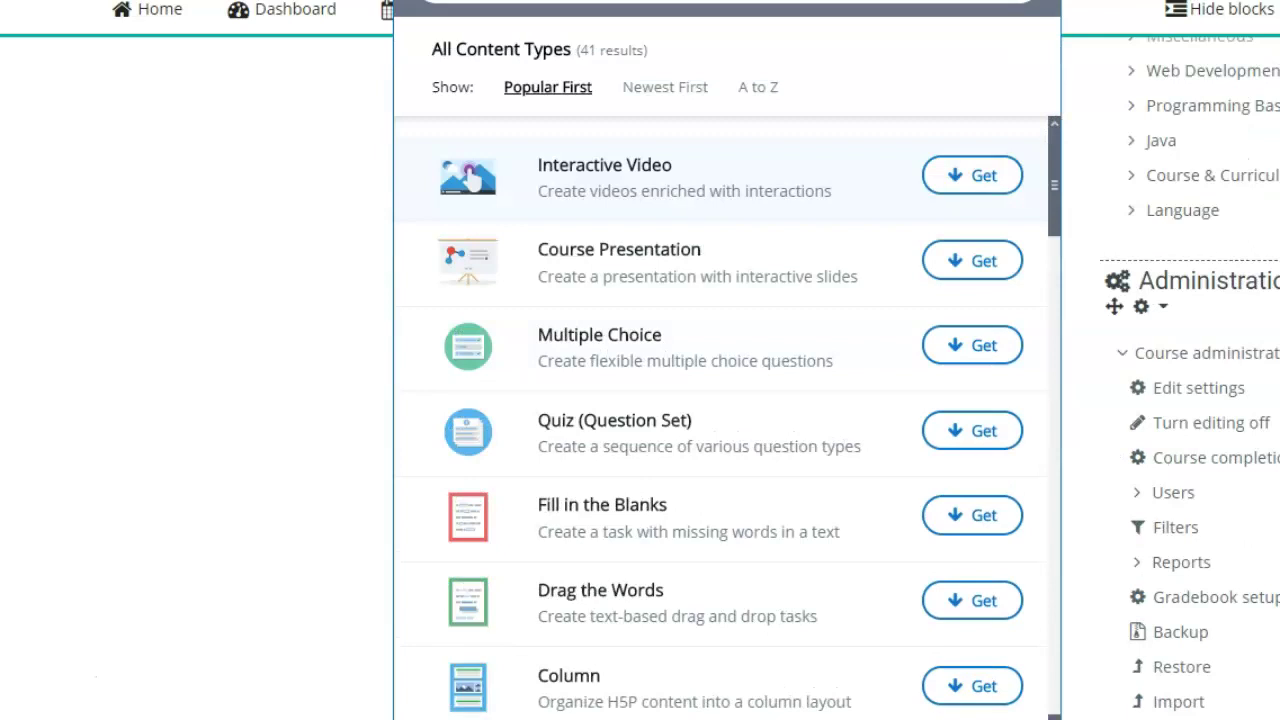
scroll(967, 455, down, 5)
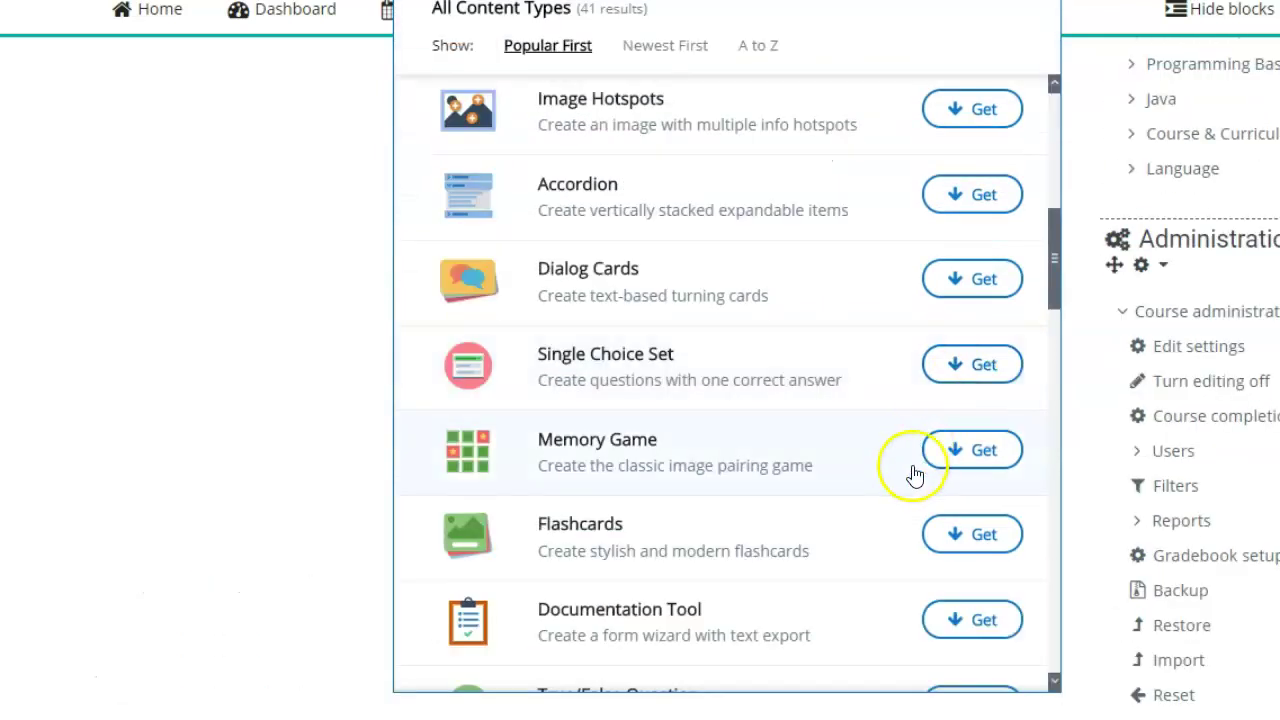
click(967, 455)
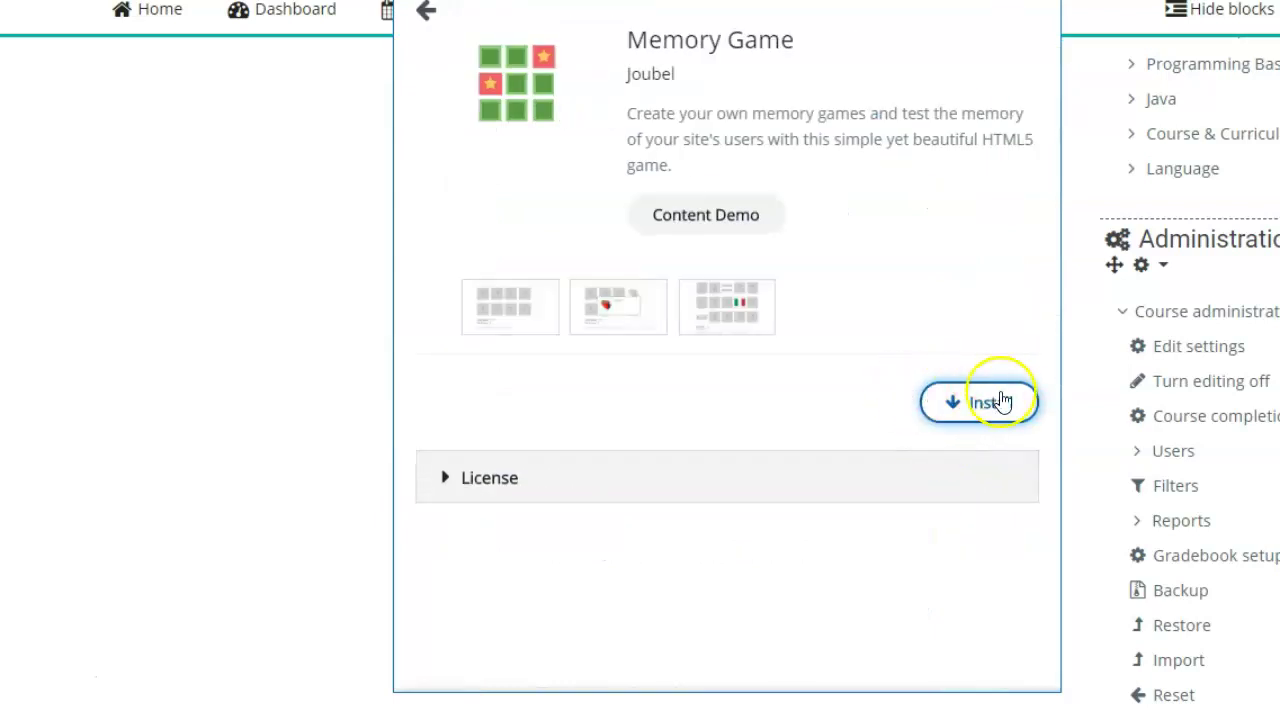
click(972, 405)
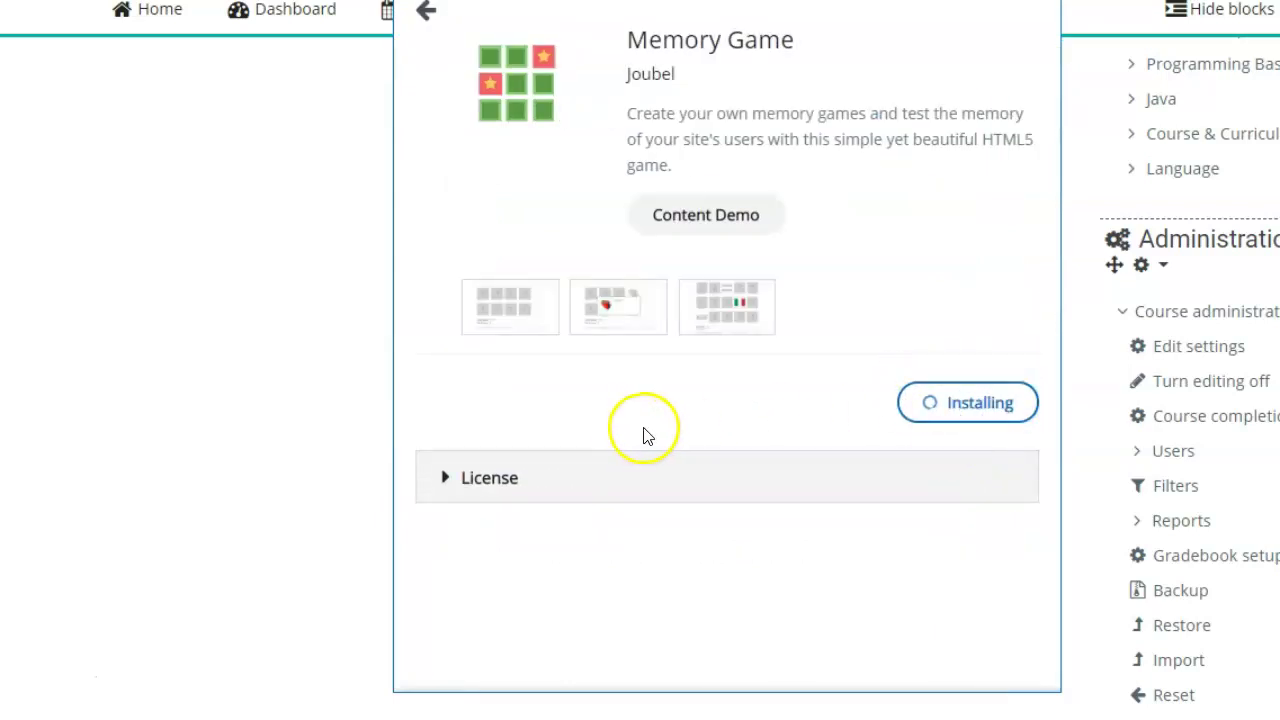
click(995, 498)
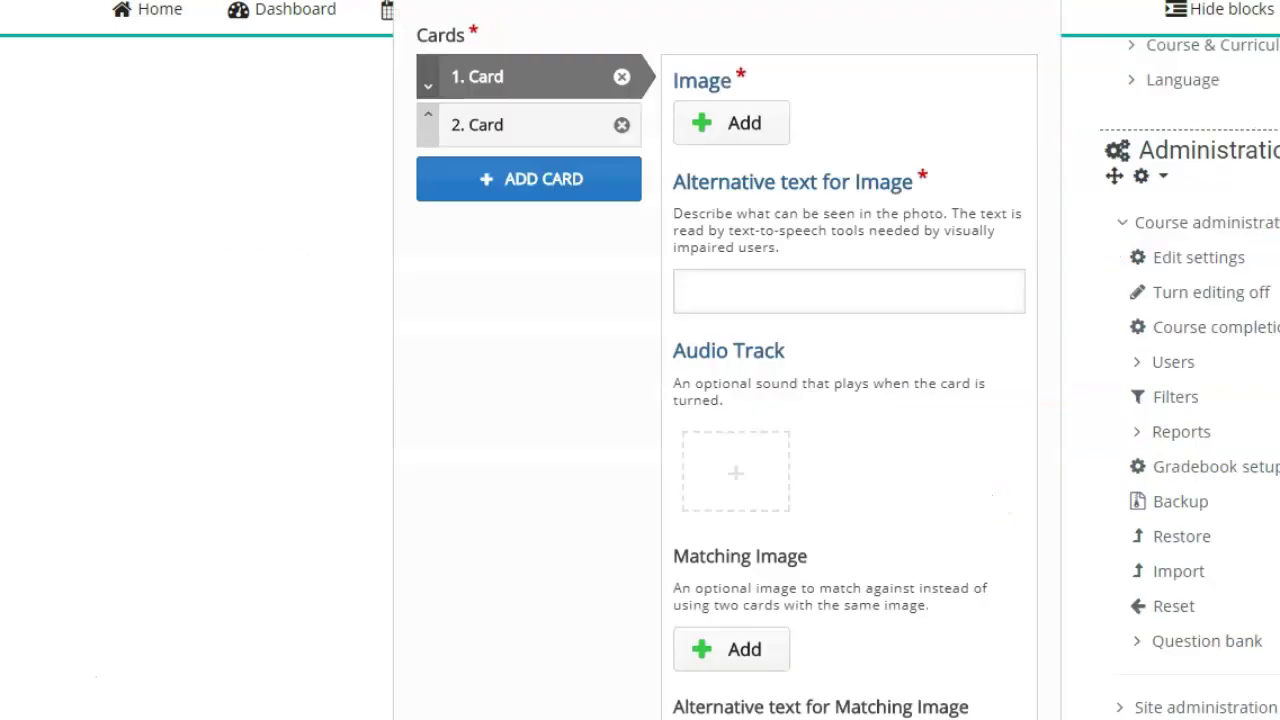
Save the memory game activity under the title Shuffle and return to the course.
scroll(728, 400, up, 2)
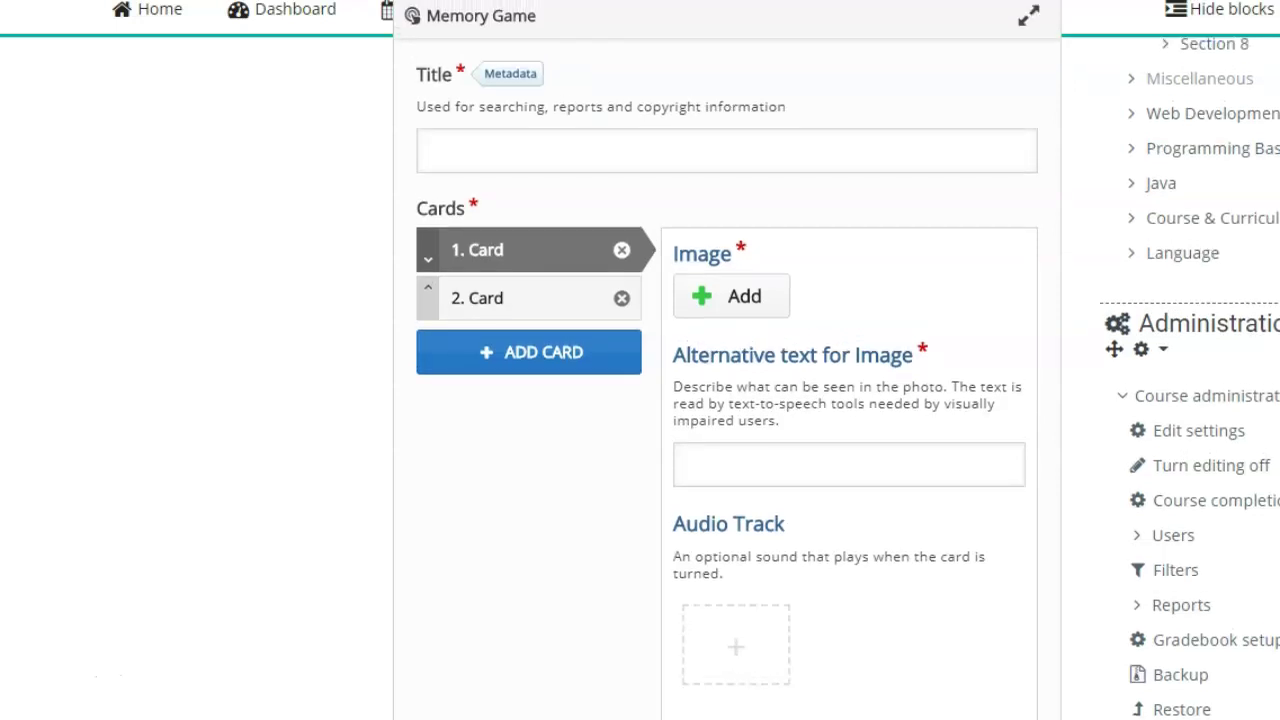
scroll(728, 400, down, 8)
scroll(728, 400, down, 2)
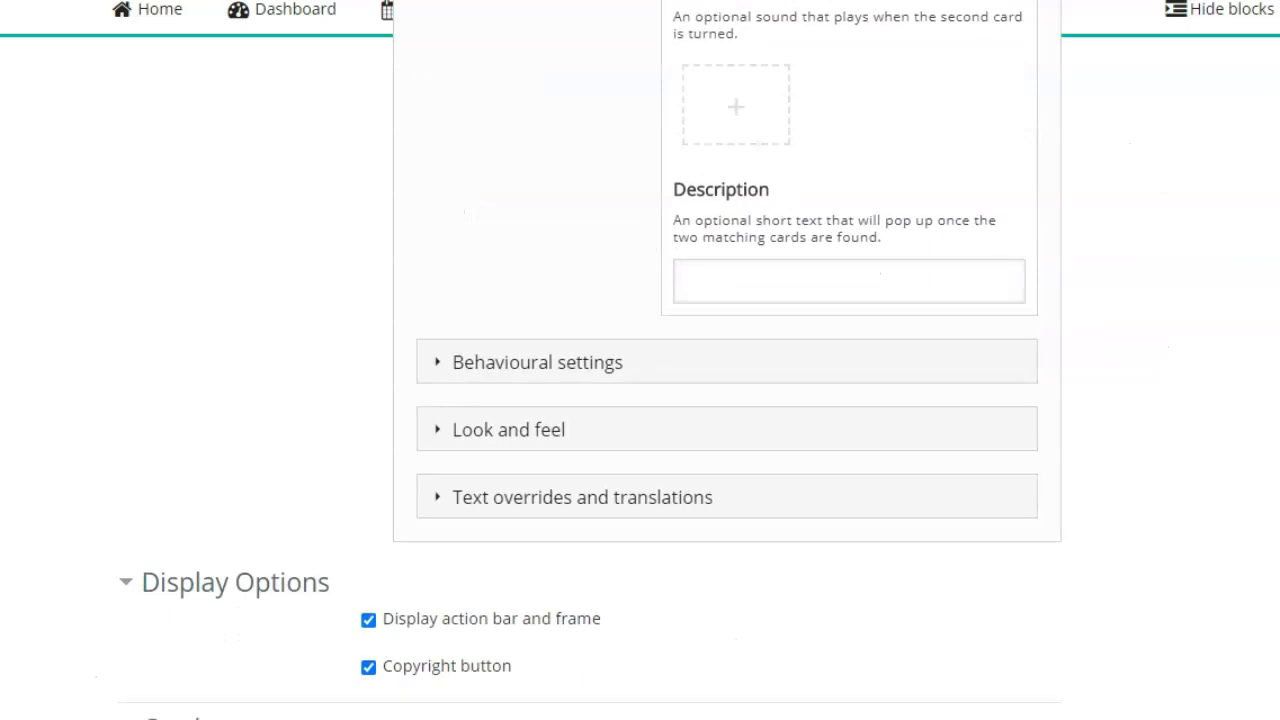
scroll(728, 400, down, 2)
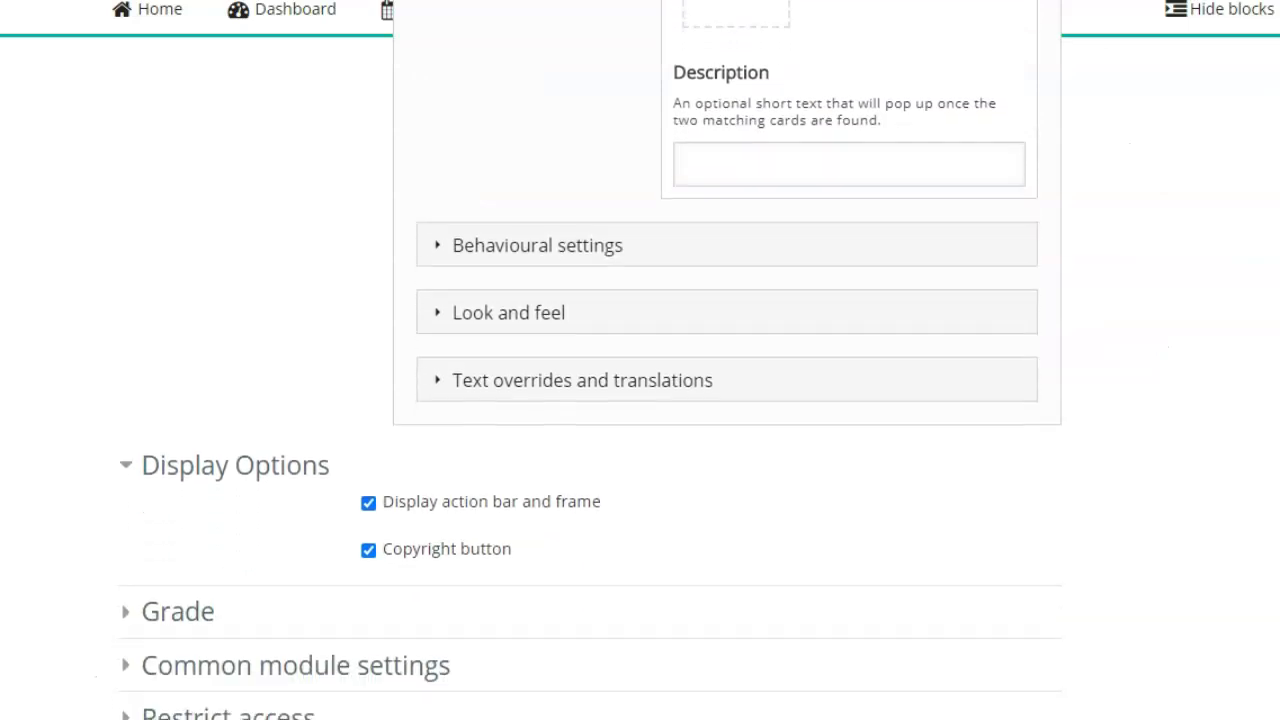
scroll(728, 400, down, 1)
scroll(640, 400, down, 1)
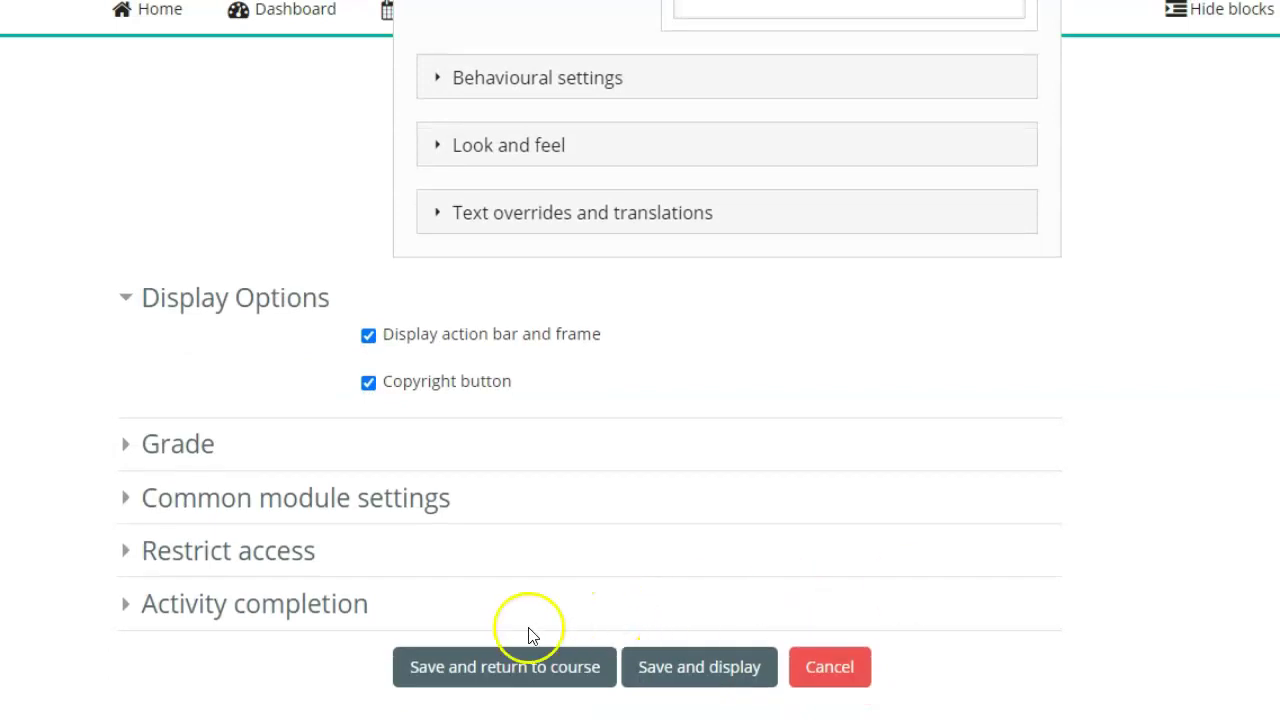
click(484, 672)
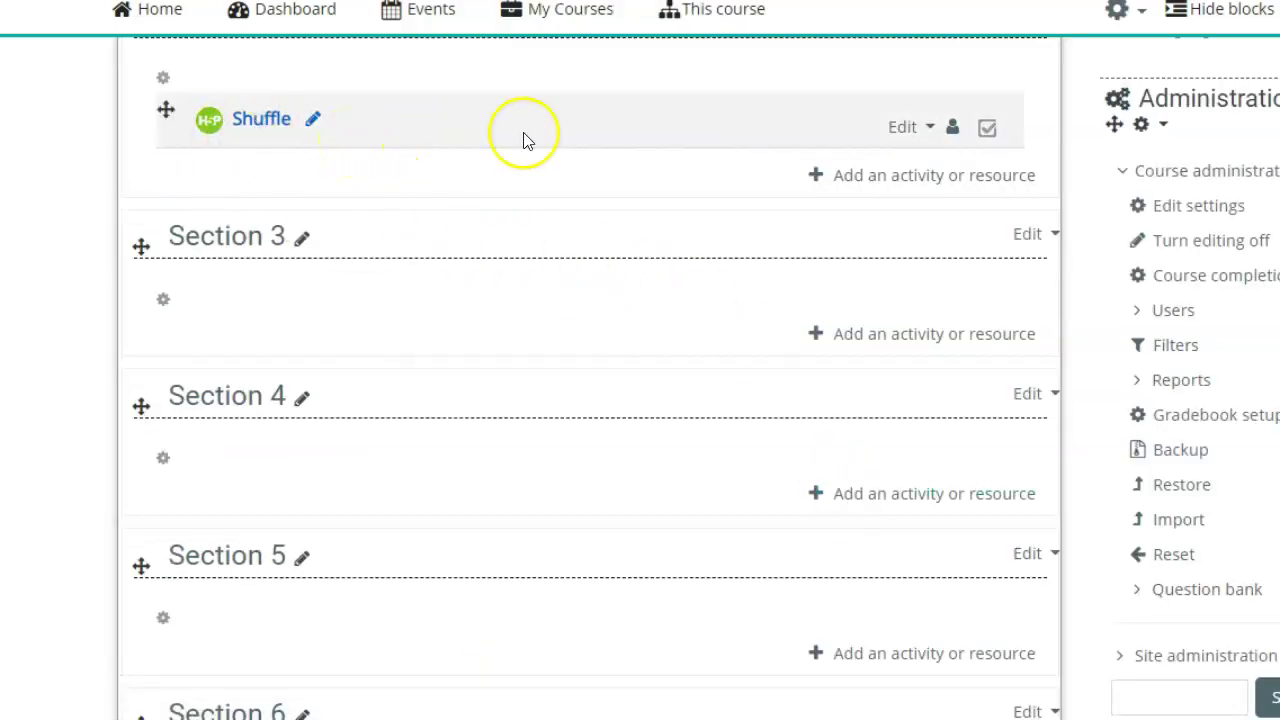
Open the settings of the Shuffle activity in Section 2 and review its card fields and display options.
click(906, 131)
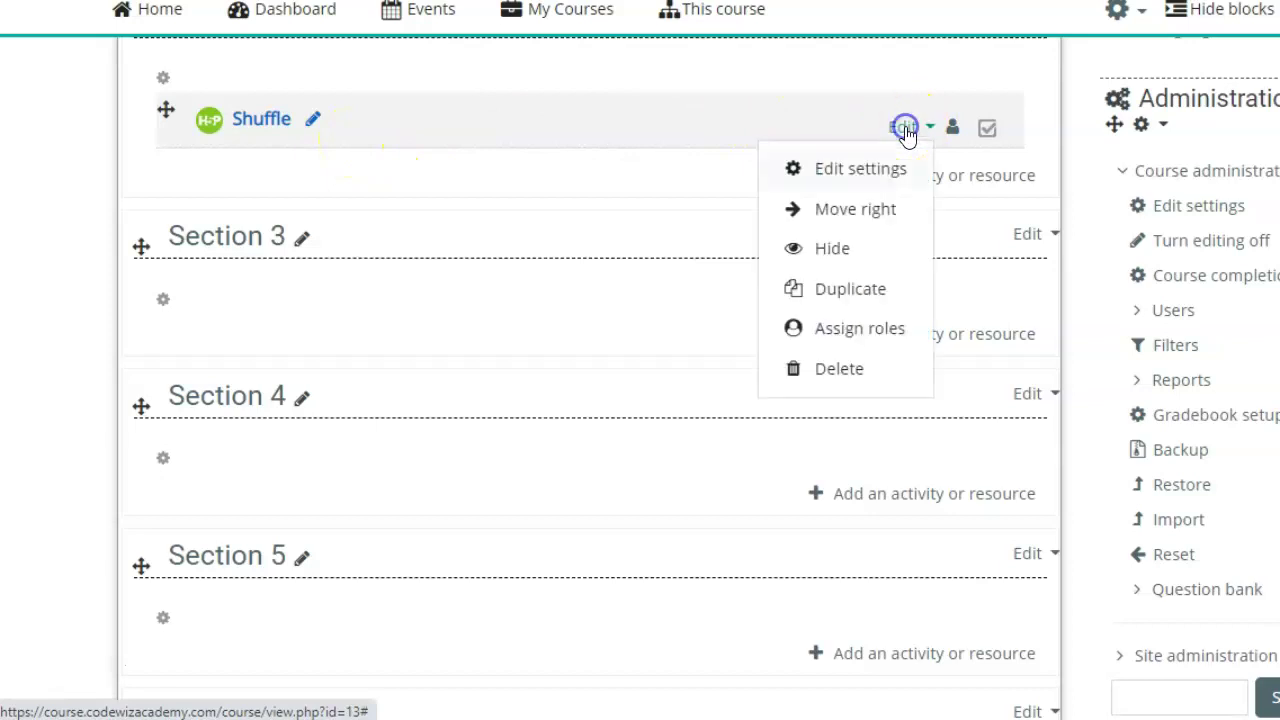
click(866, 176)
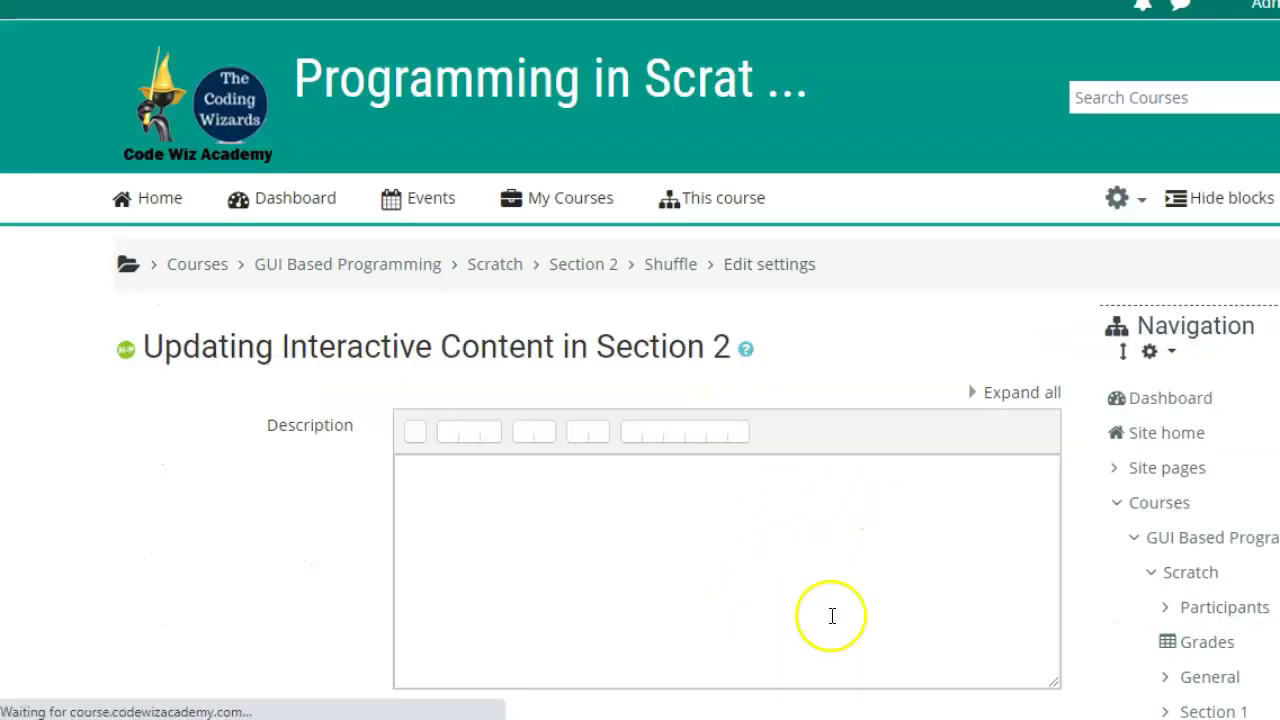
scroll(640, 400, down, 10)
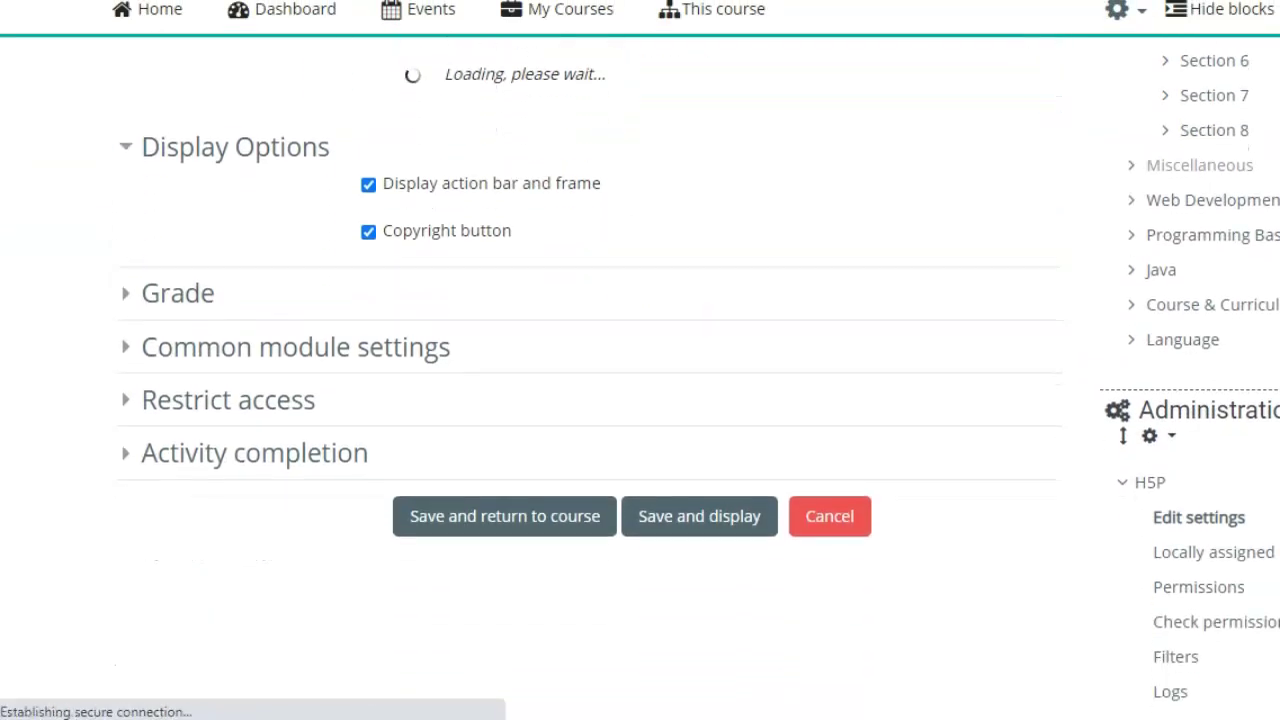
scroll(728, 400, down, 8)
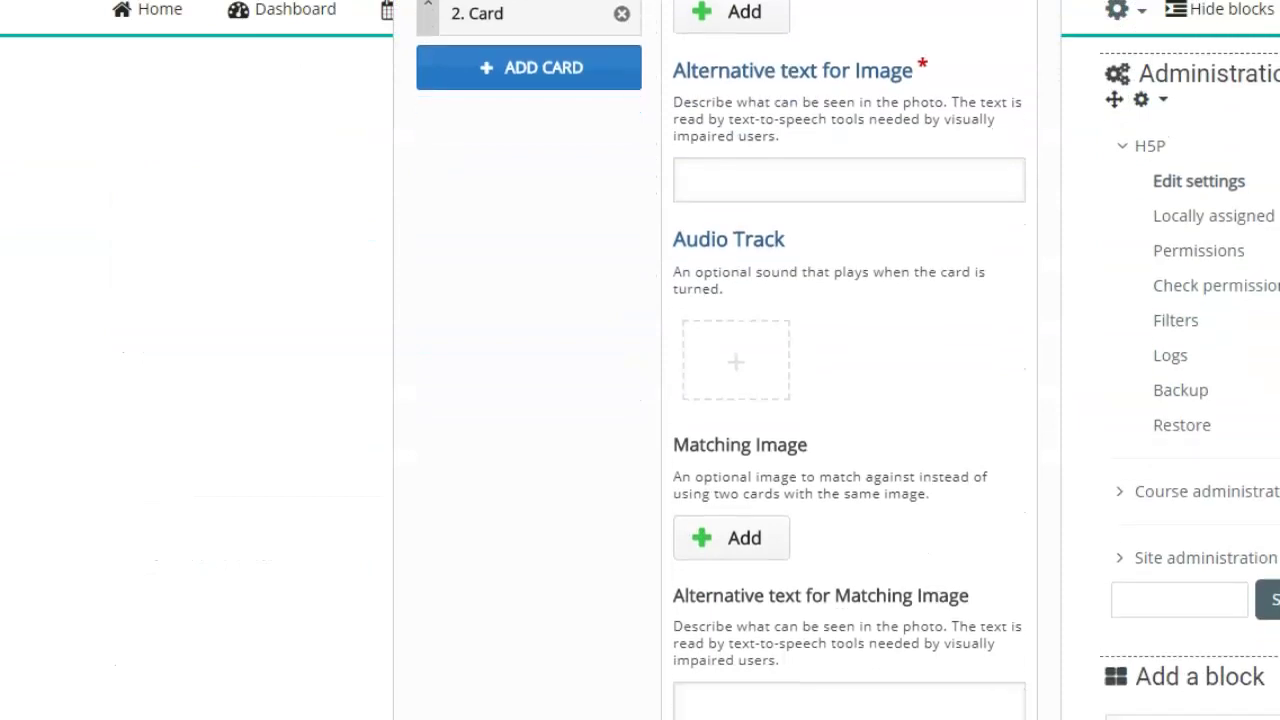
scroll(728, 400, down, 6)
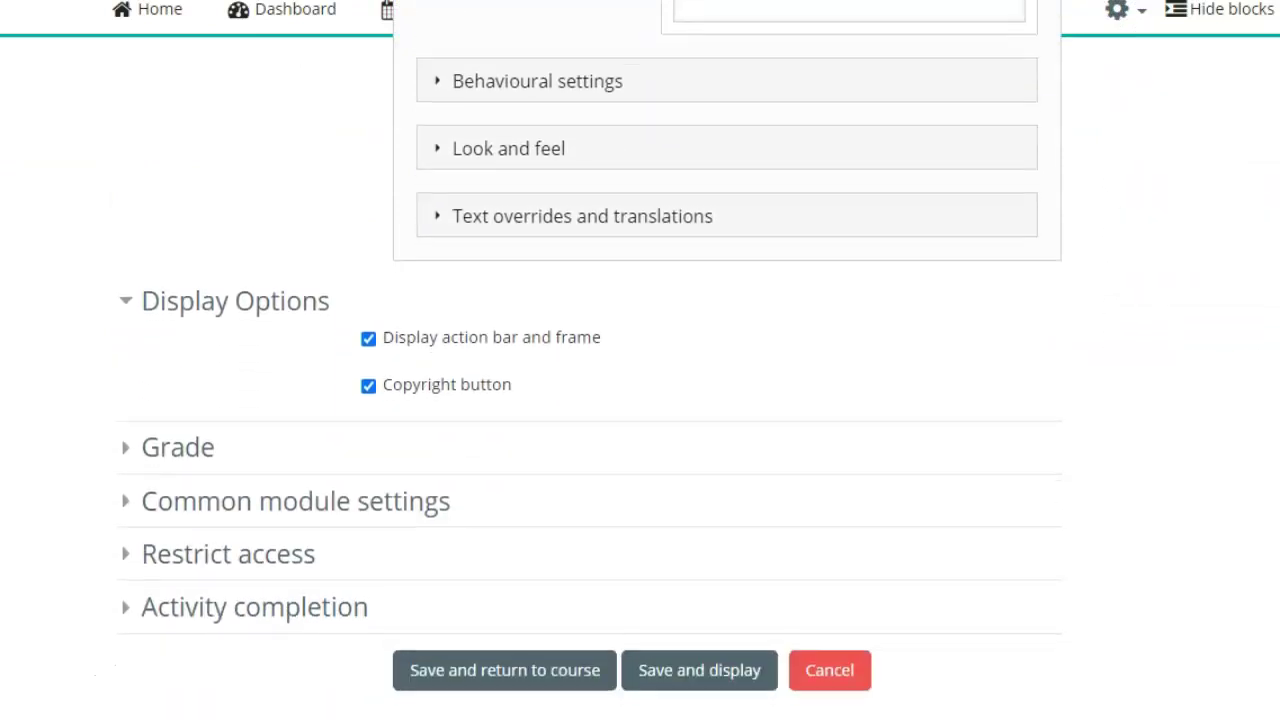
scroll(884, 408, up, 20)
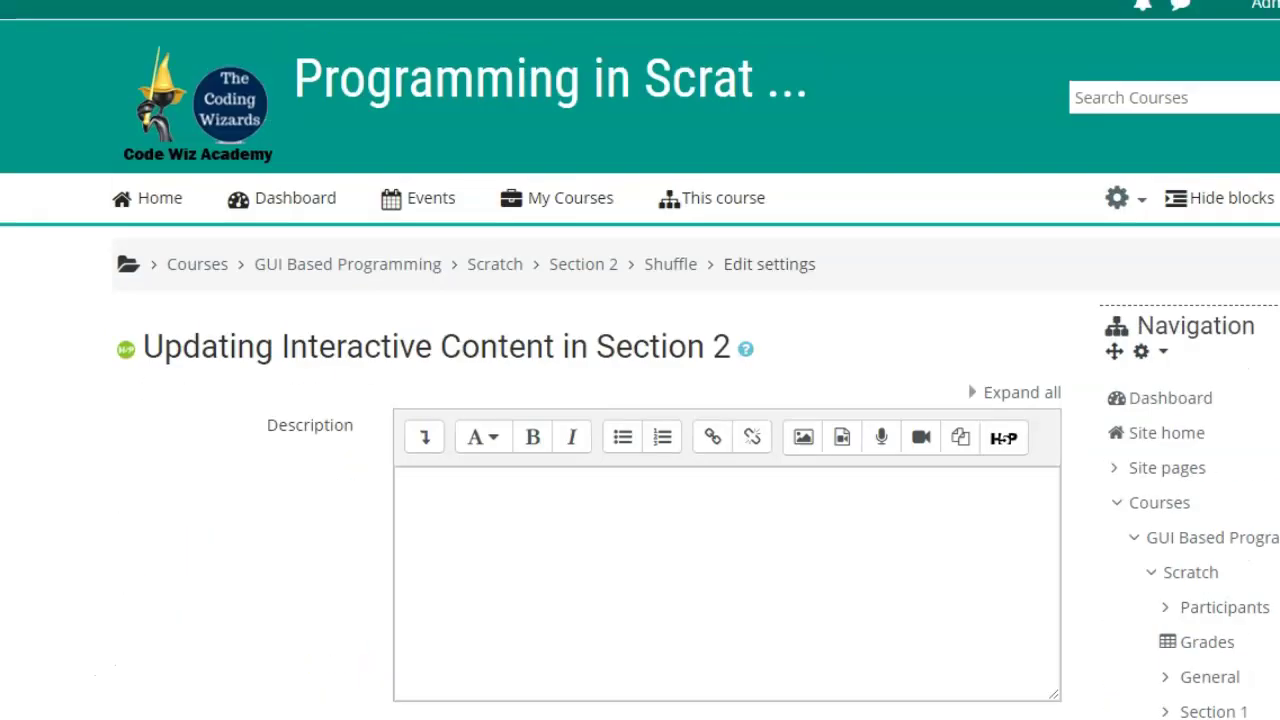